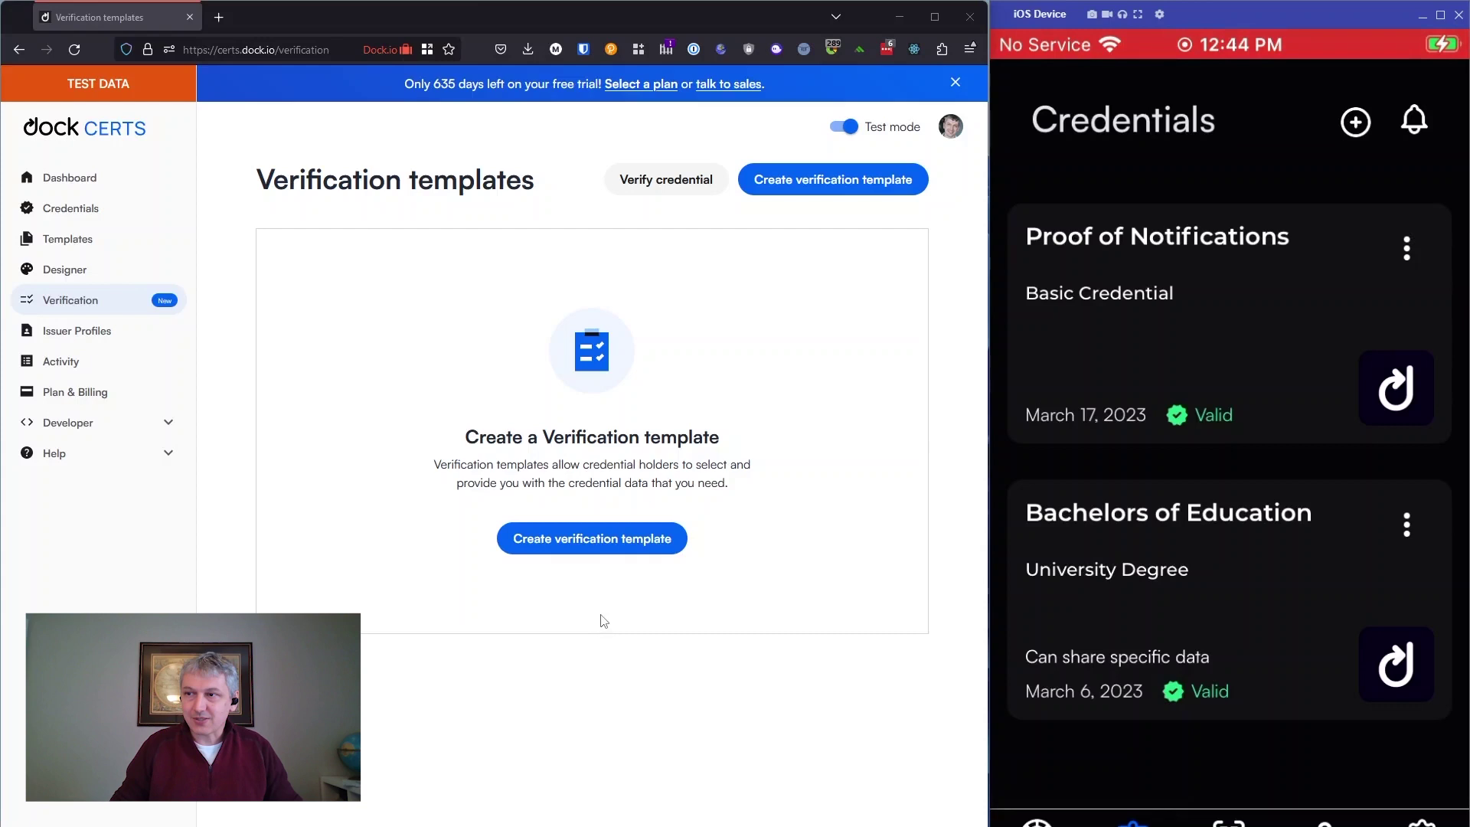
Create a verification template titled 'University Degree' with purpose 'Prove that you have a university degree credential'.
left_click(594, 538)
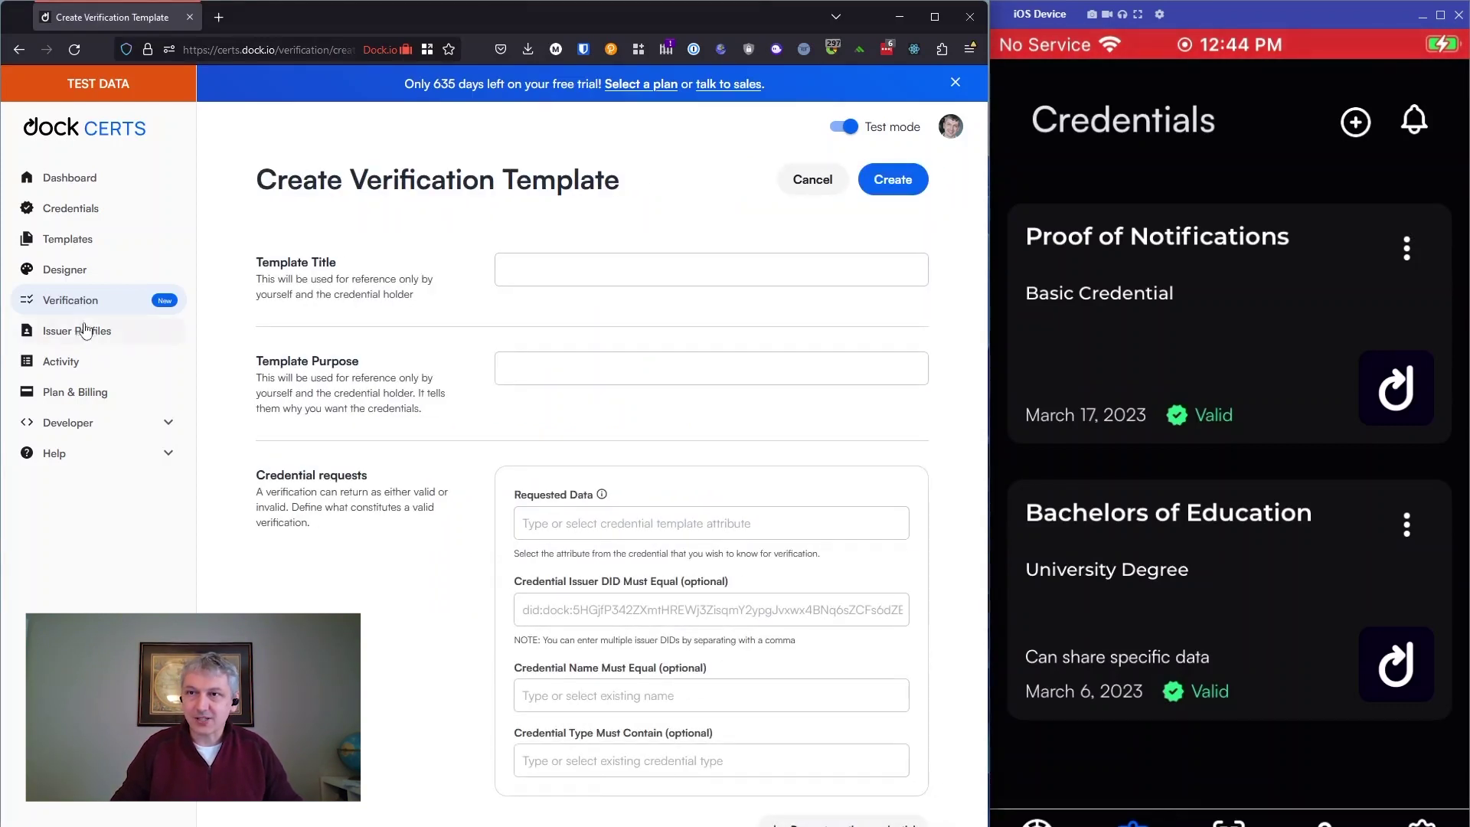
left_click(642, 262)
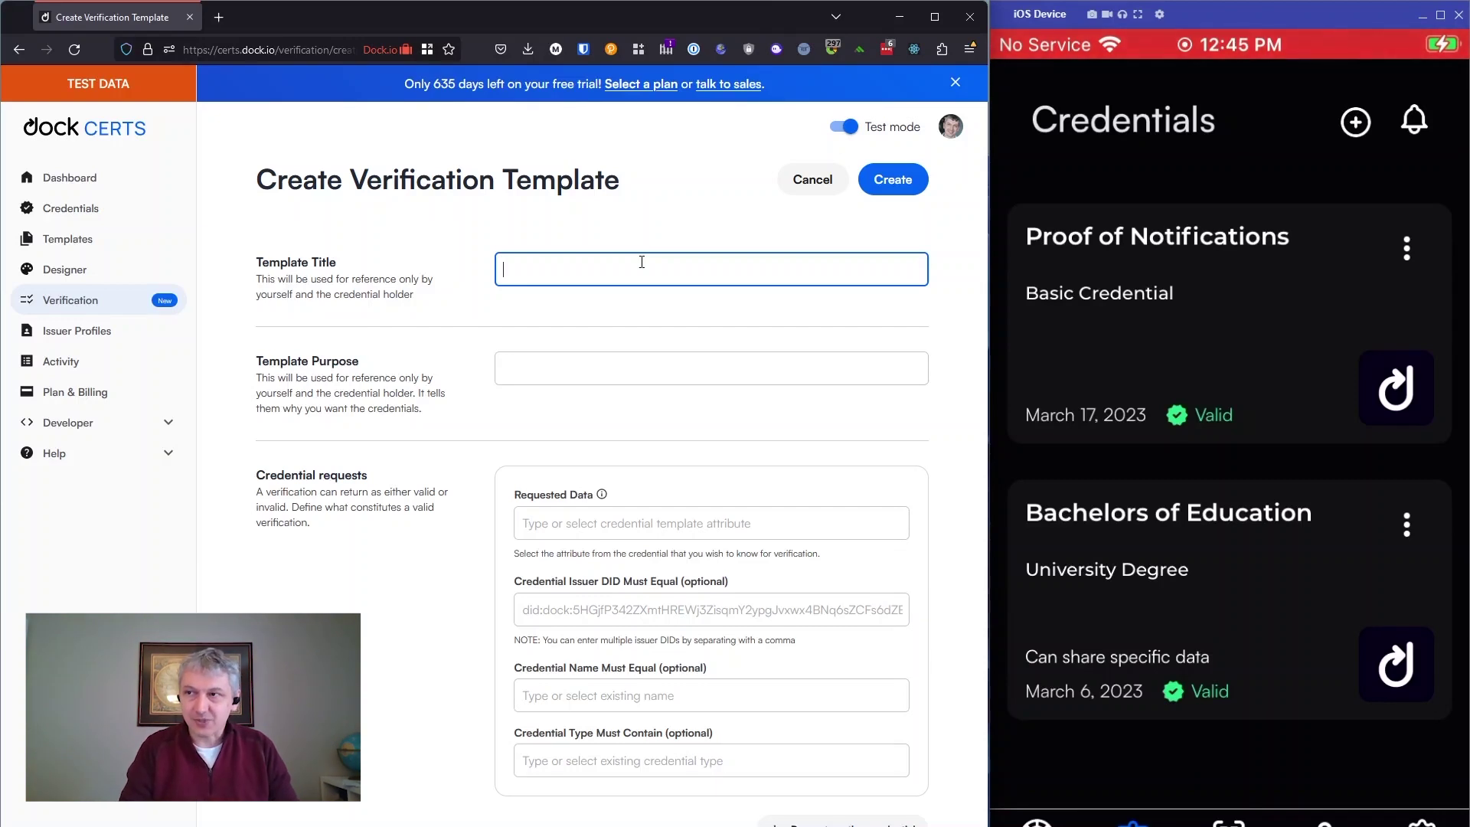
type("Univer")
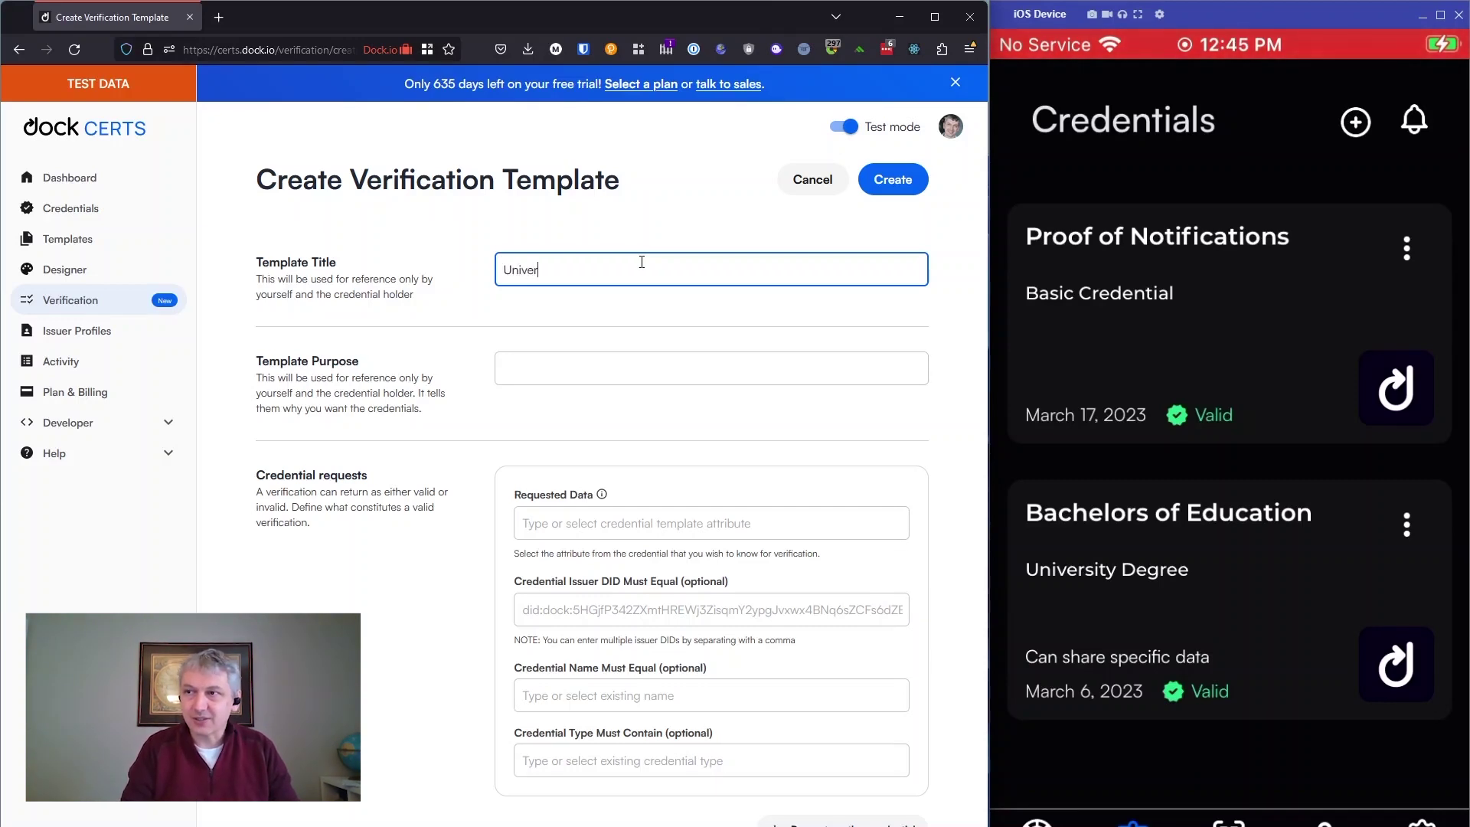
type("sity Degree")
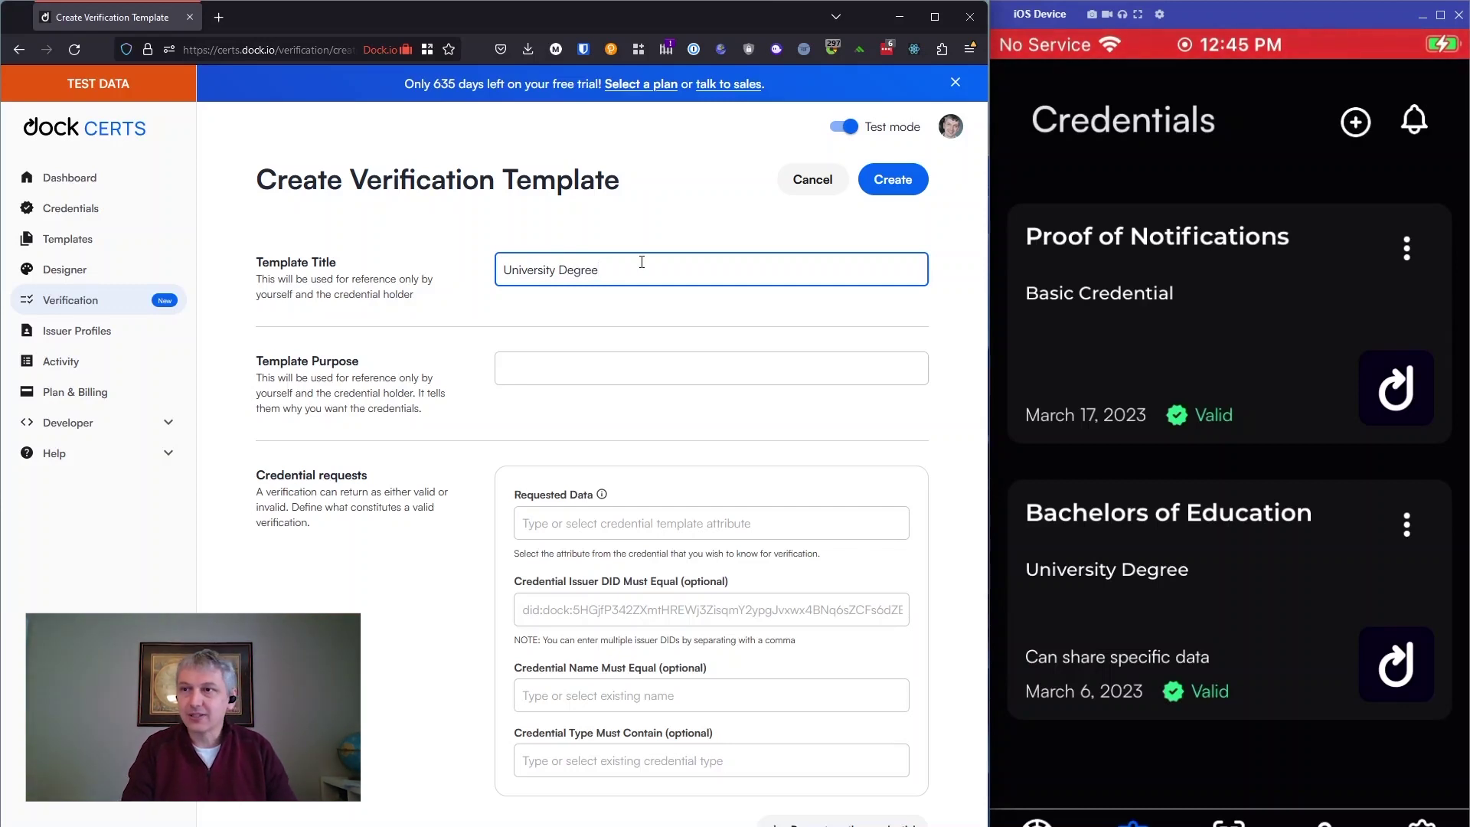
key("Tab")
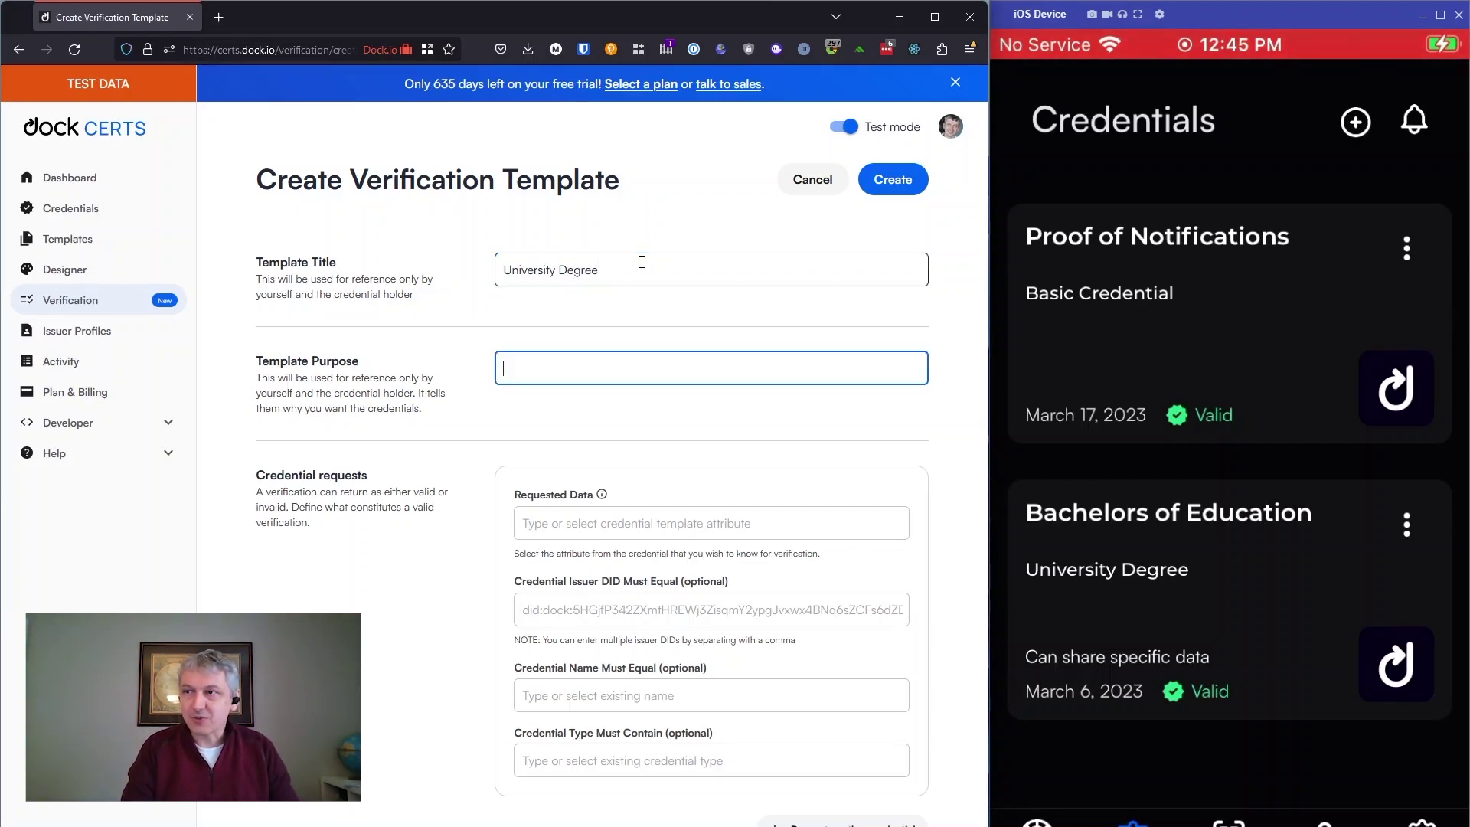
type("Prove that y")
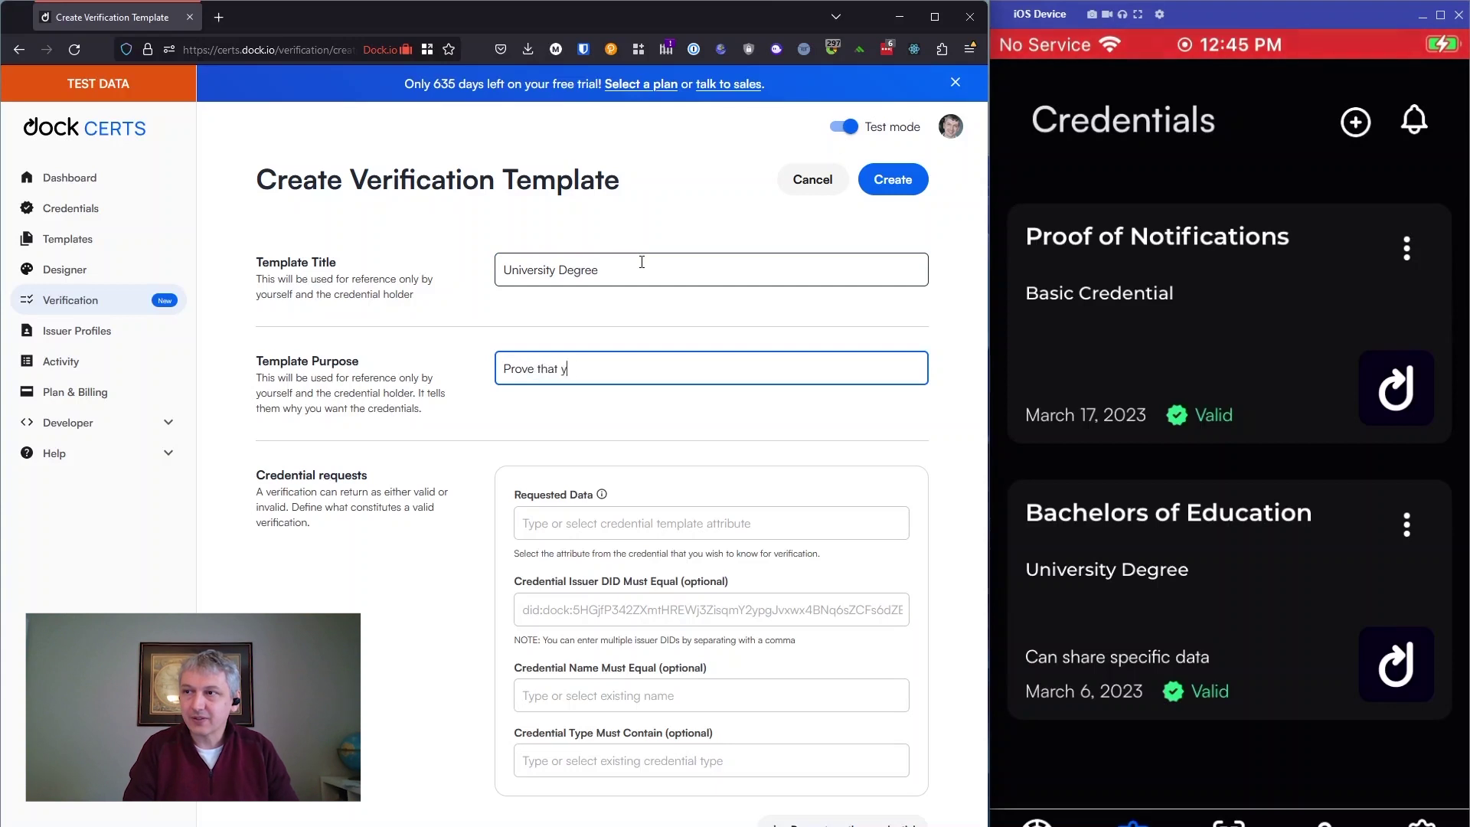
type("ou have a un")
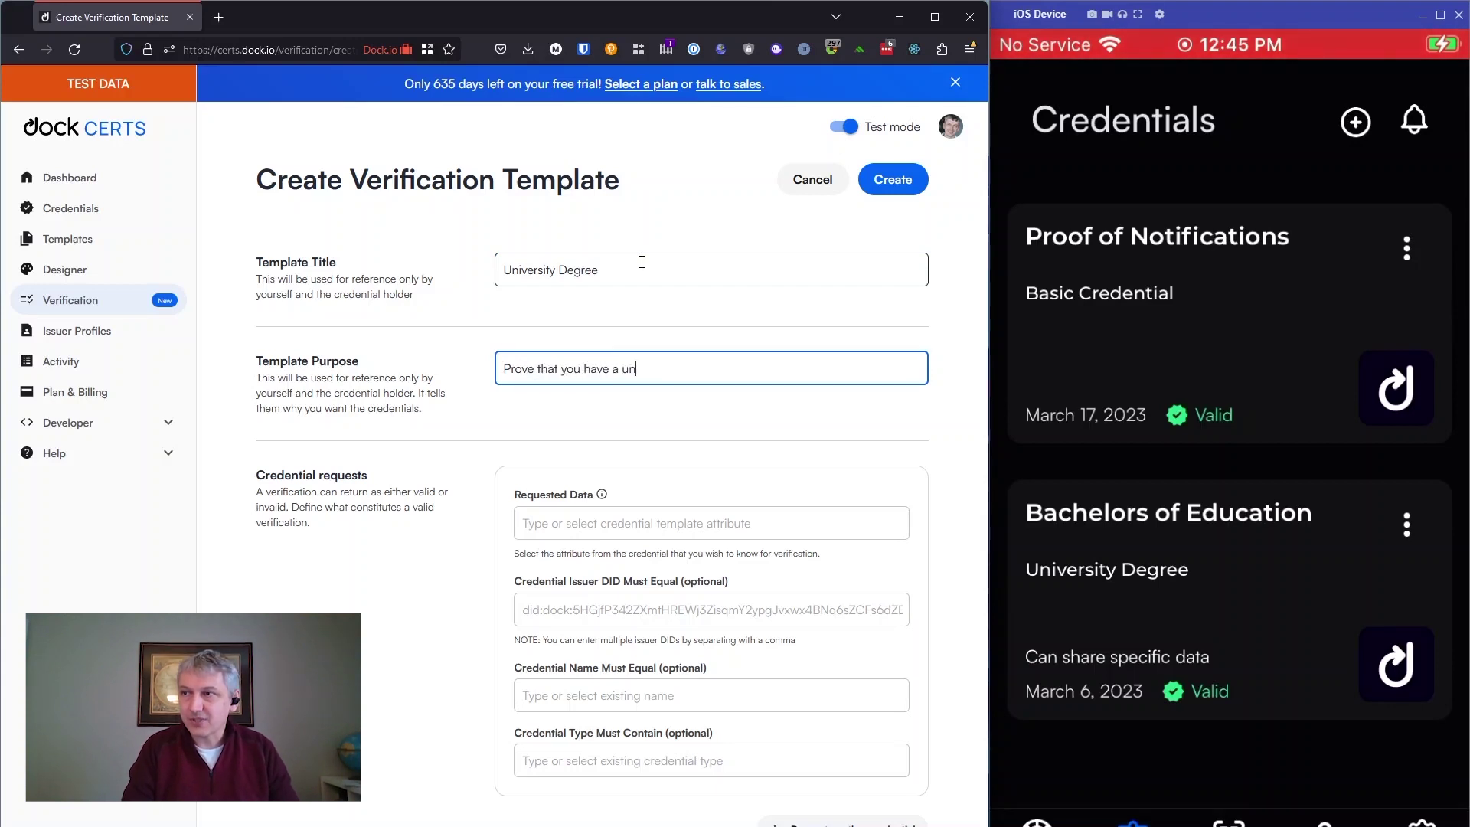
type("iversity degree")
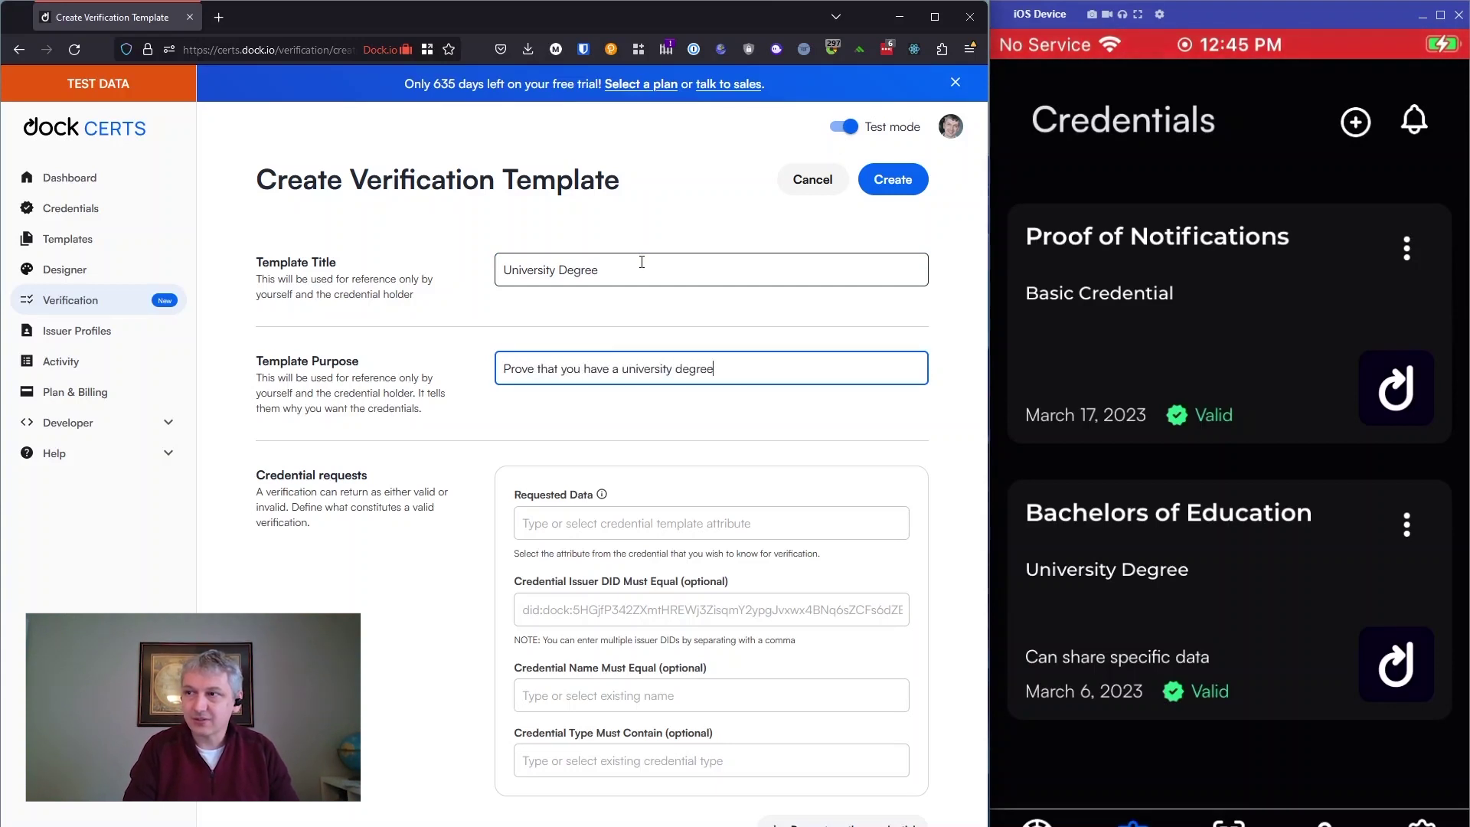
type(" credential")
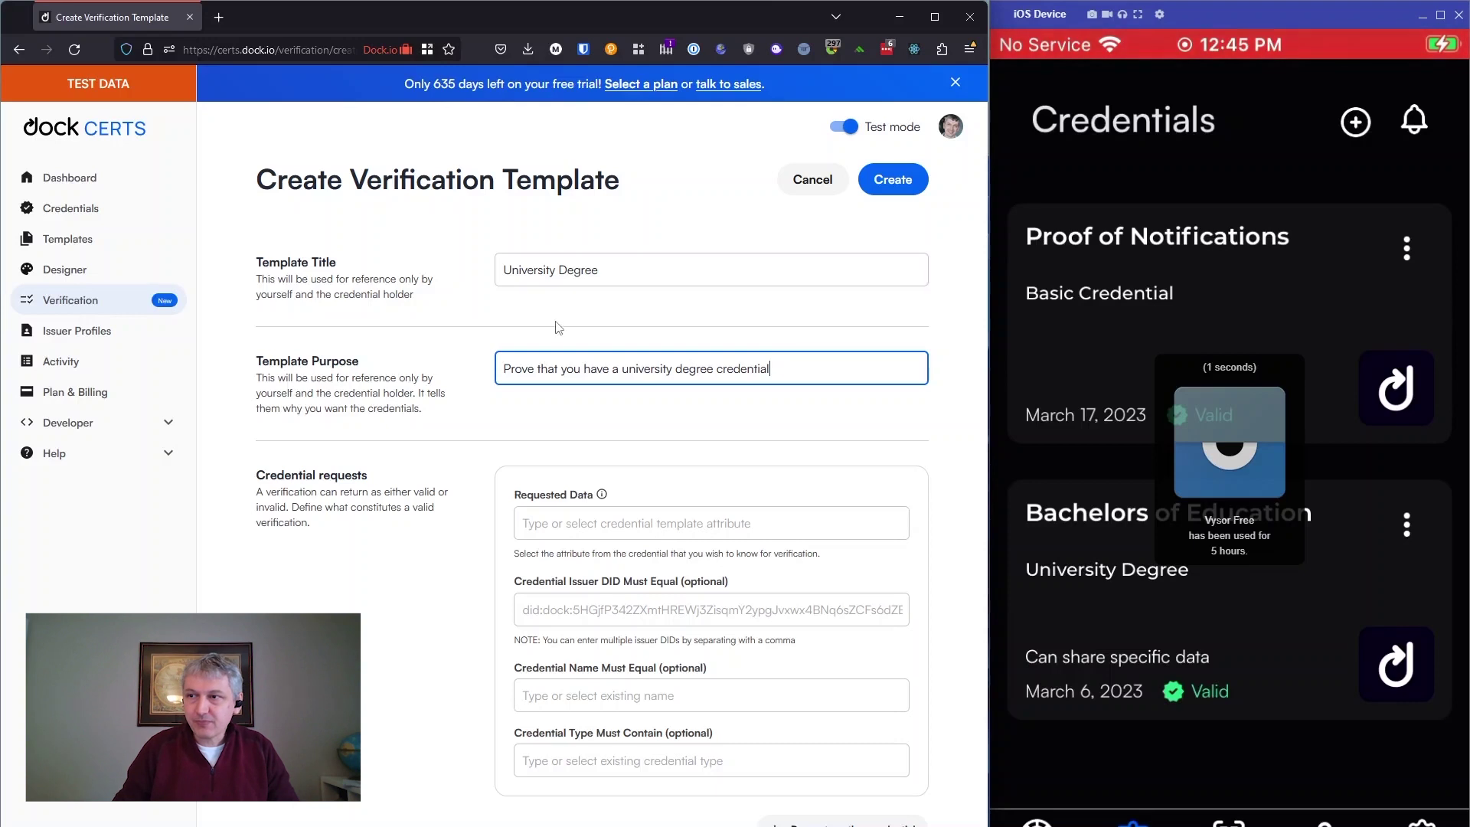
Request the Degree Name and Subject Name attributes and require credential name 'University Degree'.
left_click(634, 525)
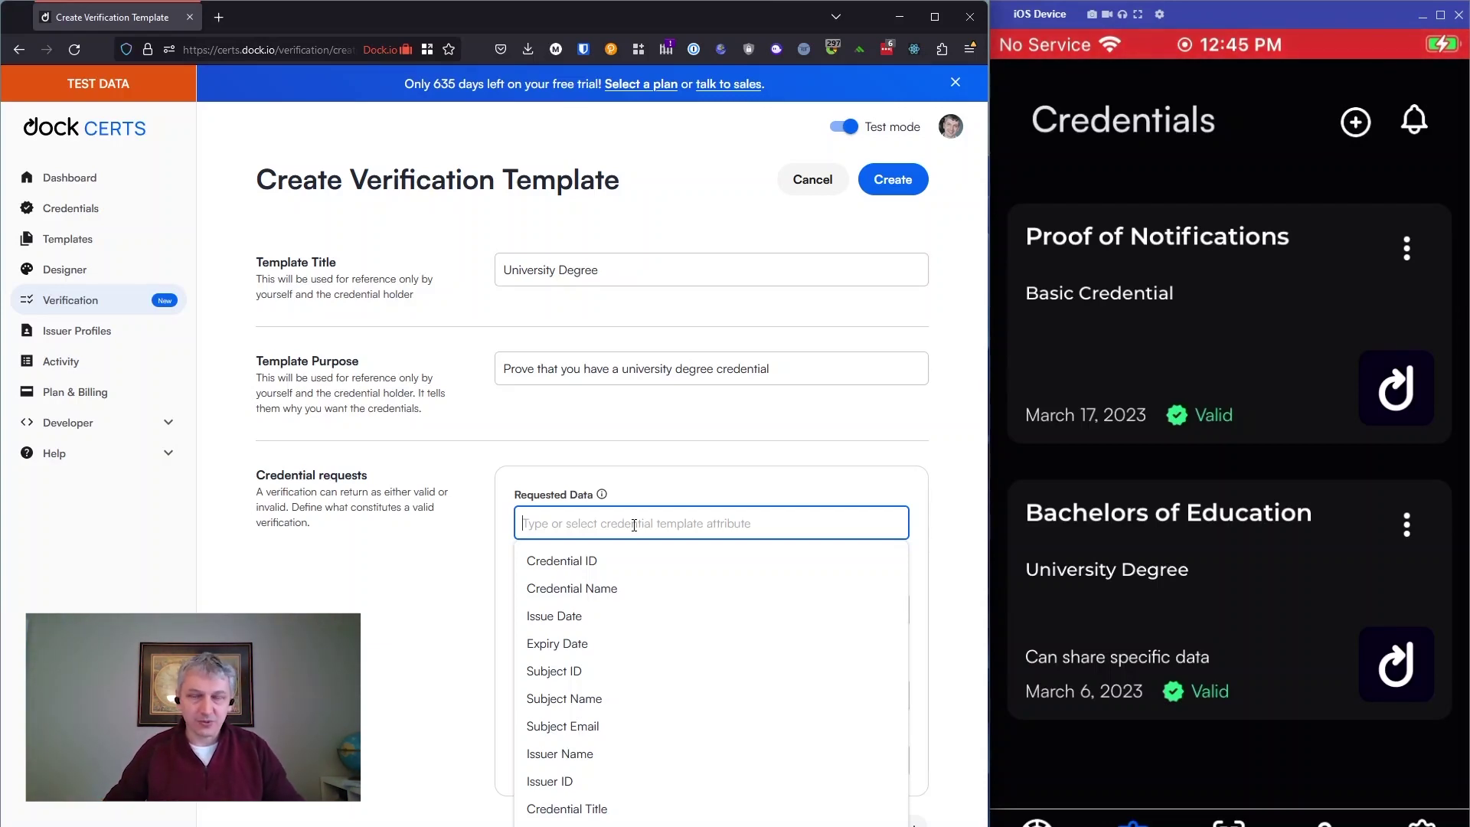
scroll(739, 713, "down", 1)
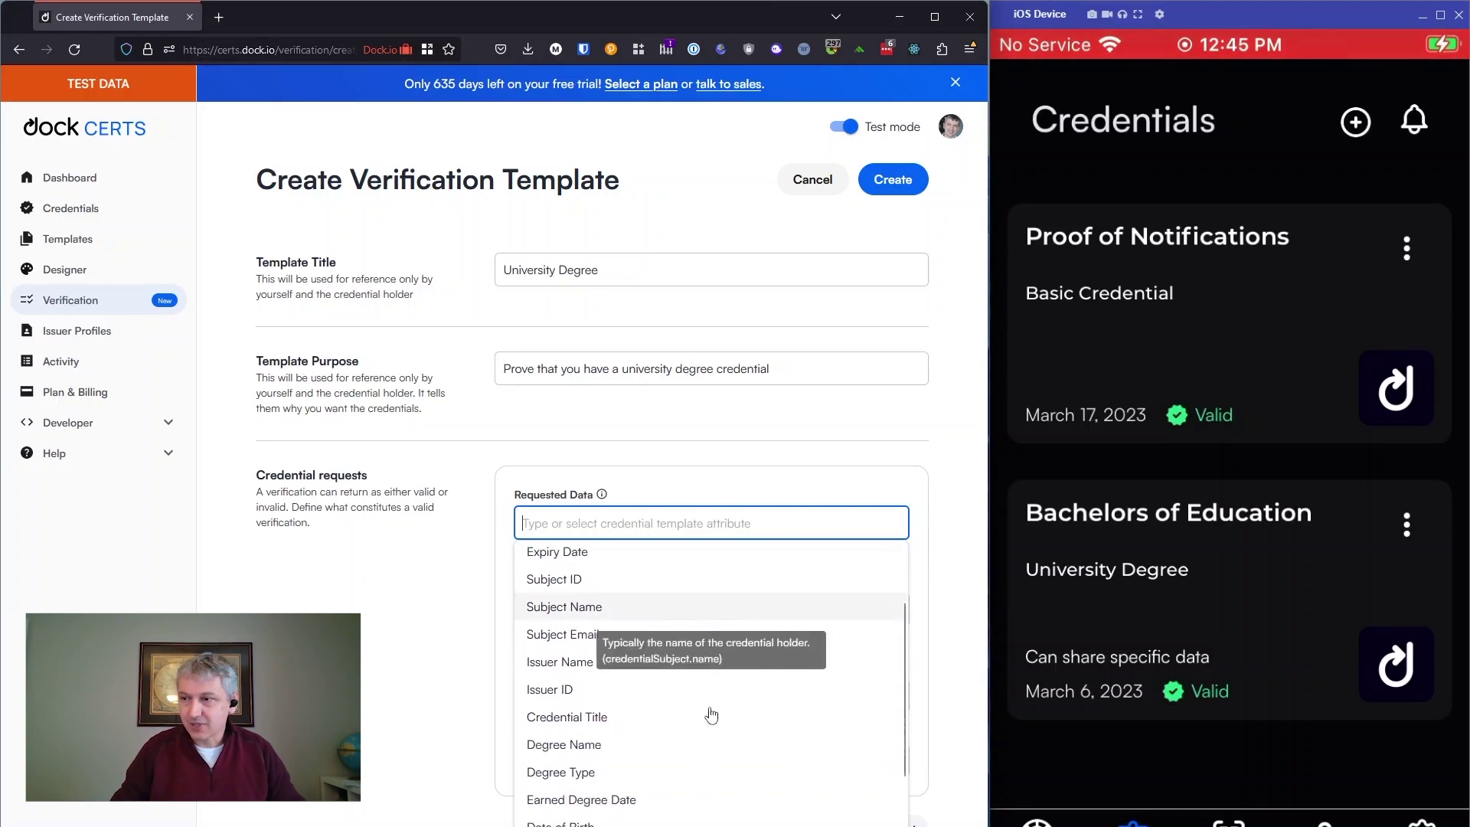
left_click(570, 748)
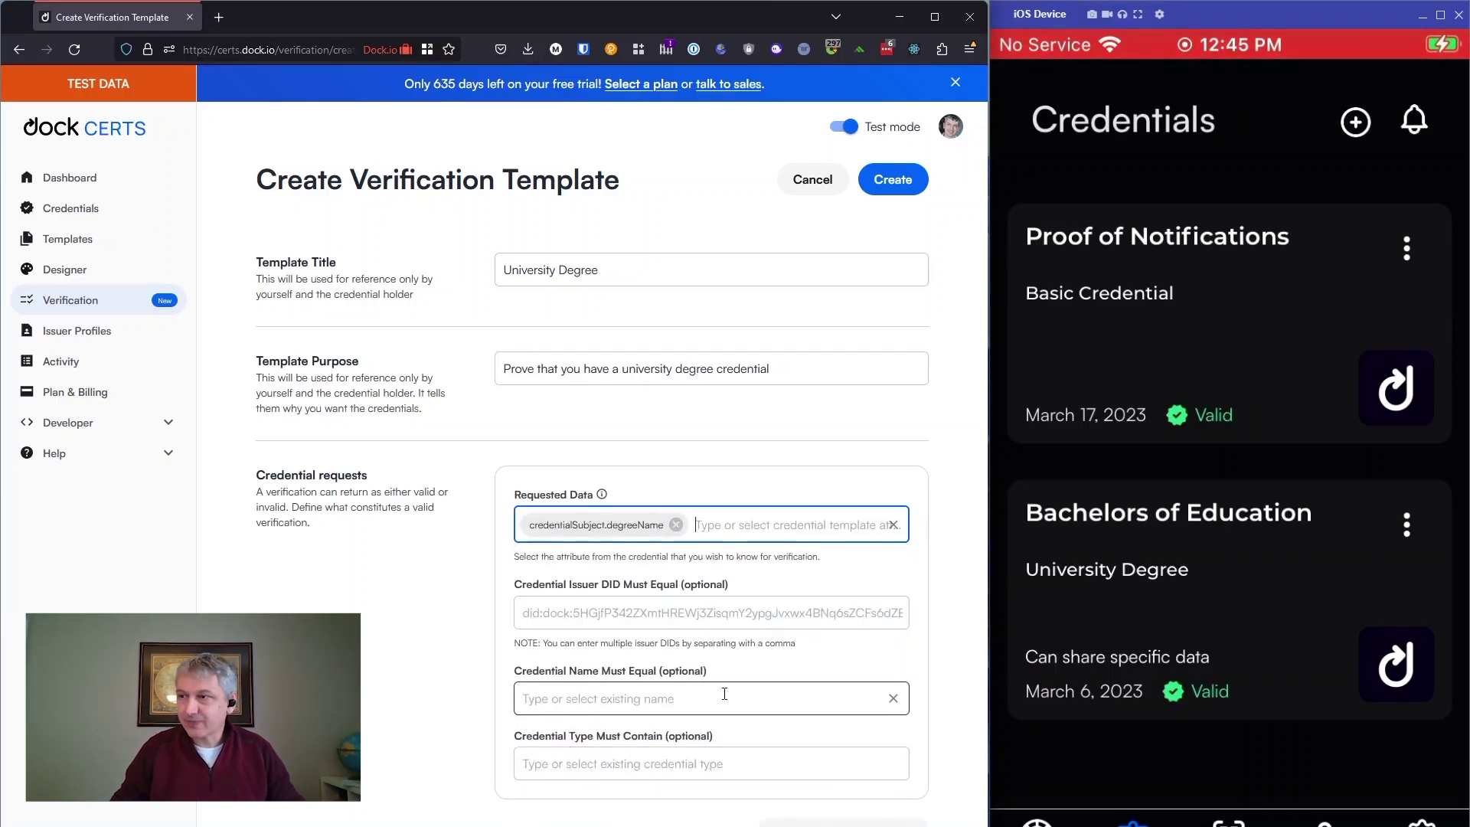
left_click(755, 525)
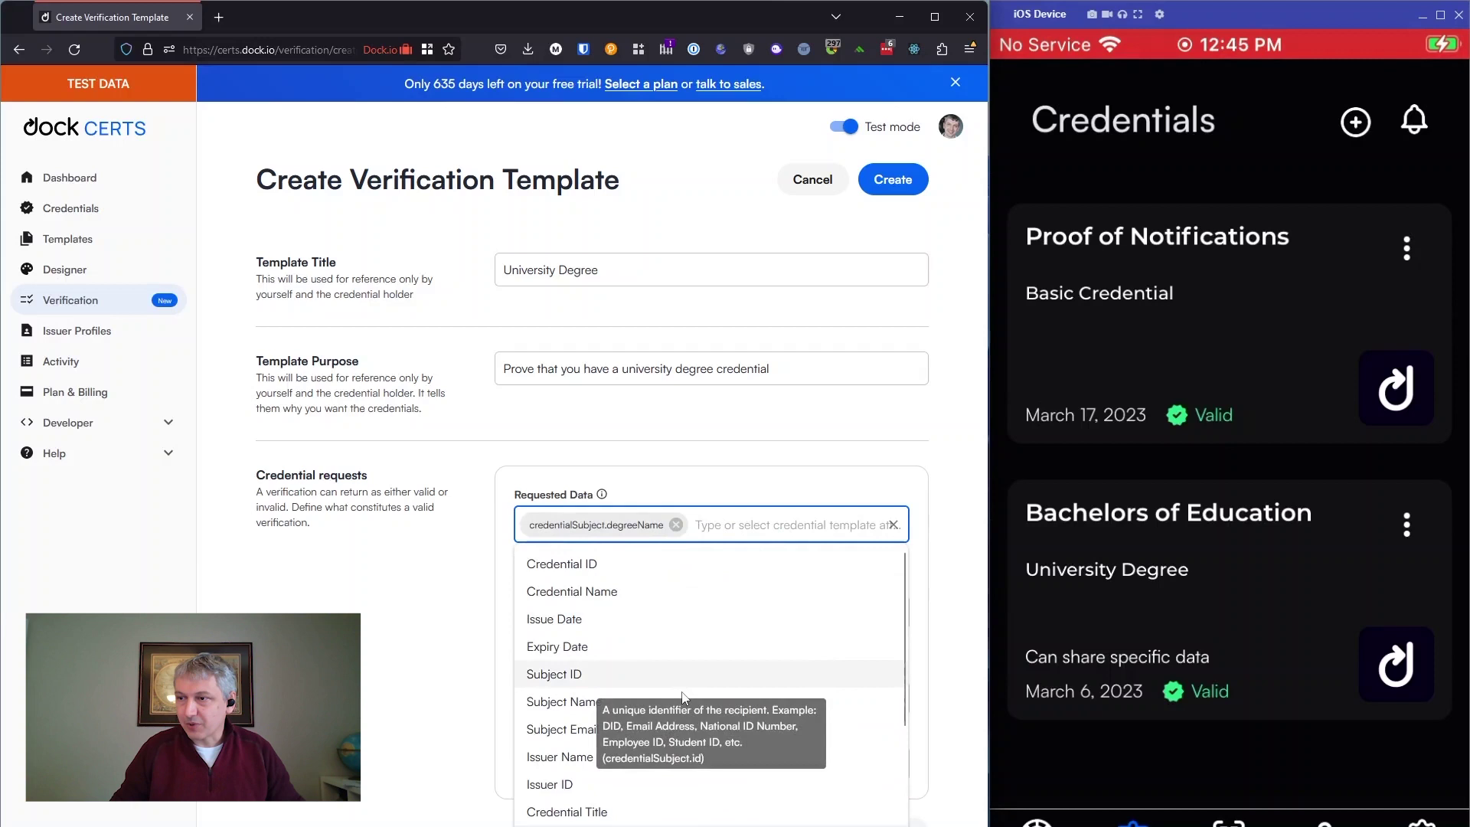
left_click(559, 703)
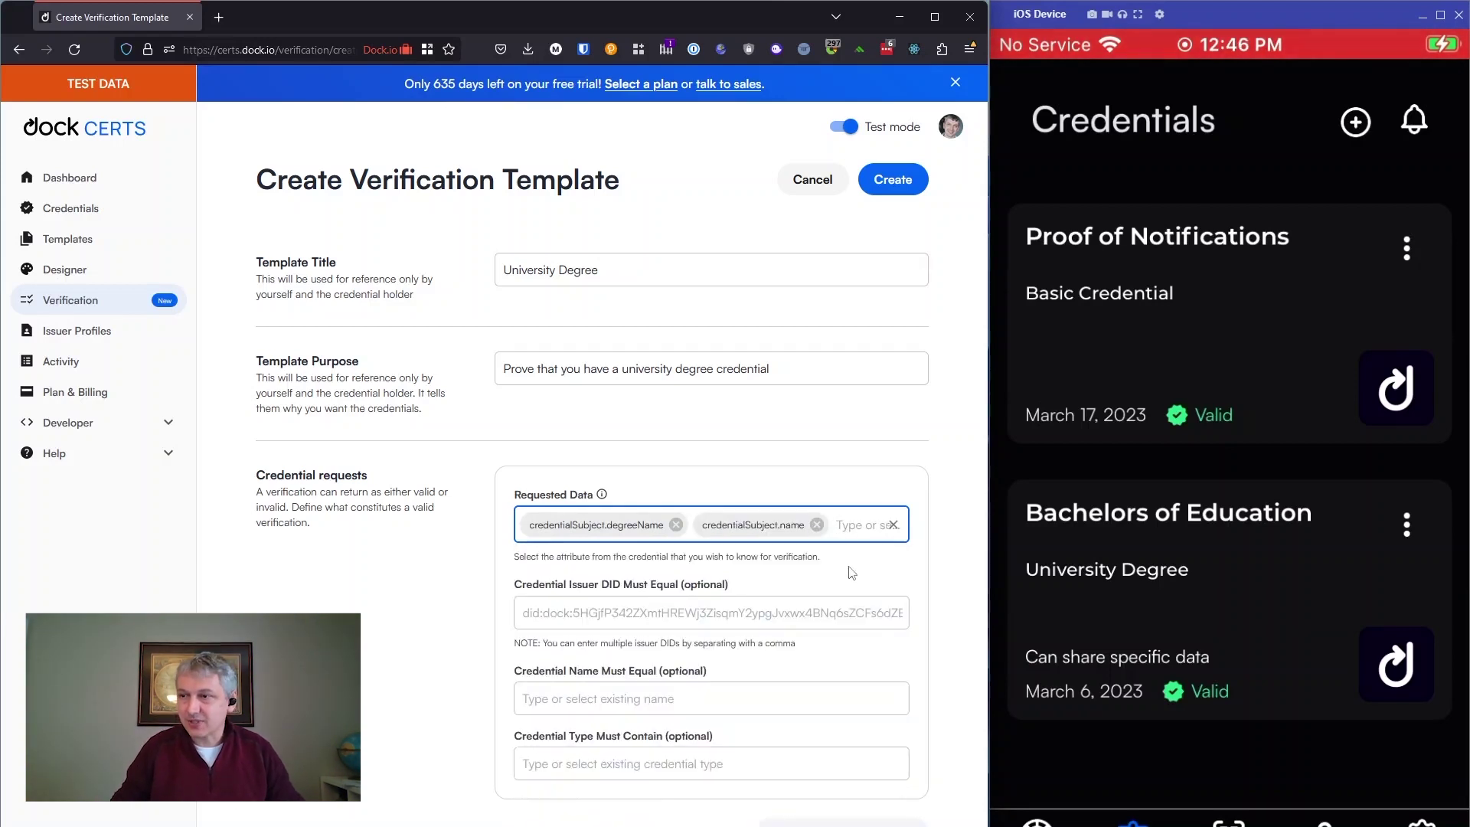
left_click(624, 699)
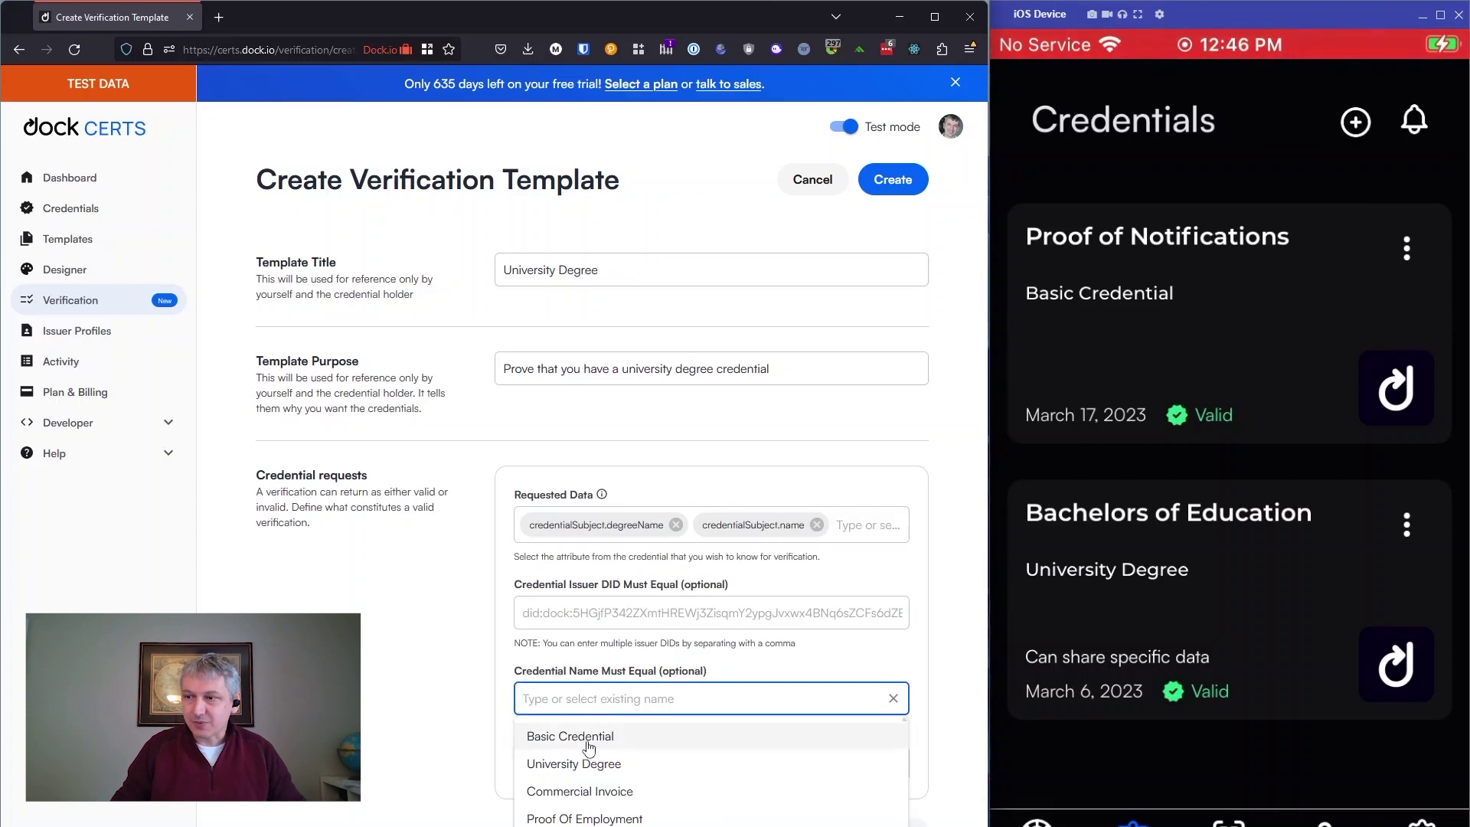
left_click(573, 764)
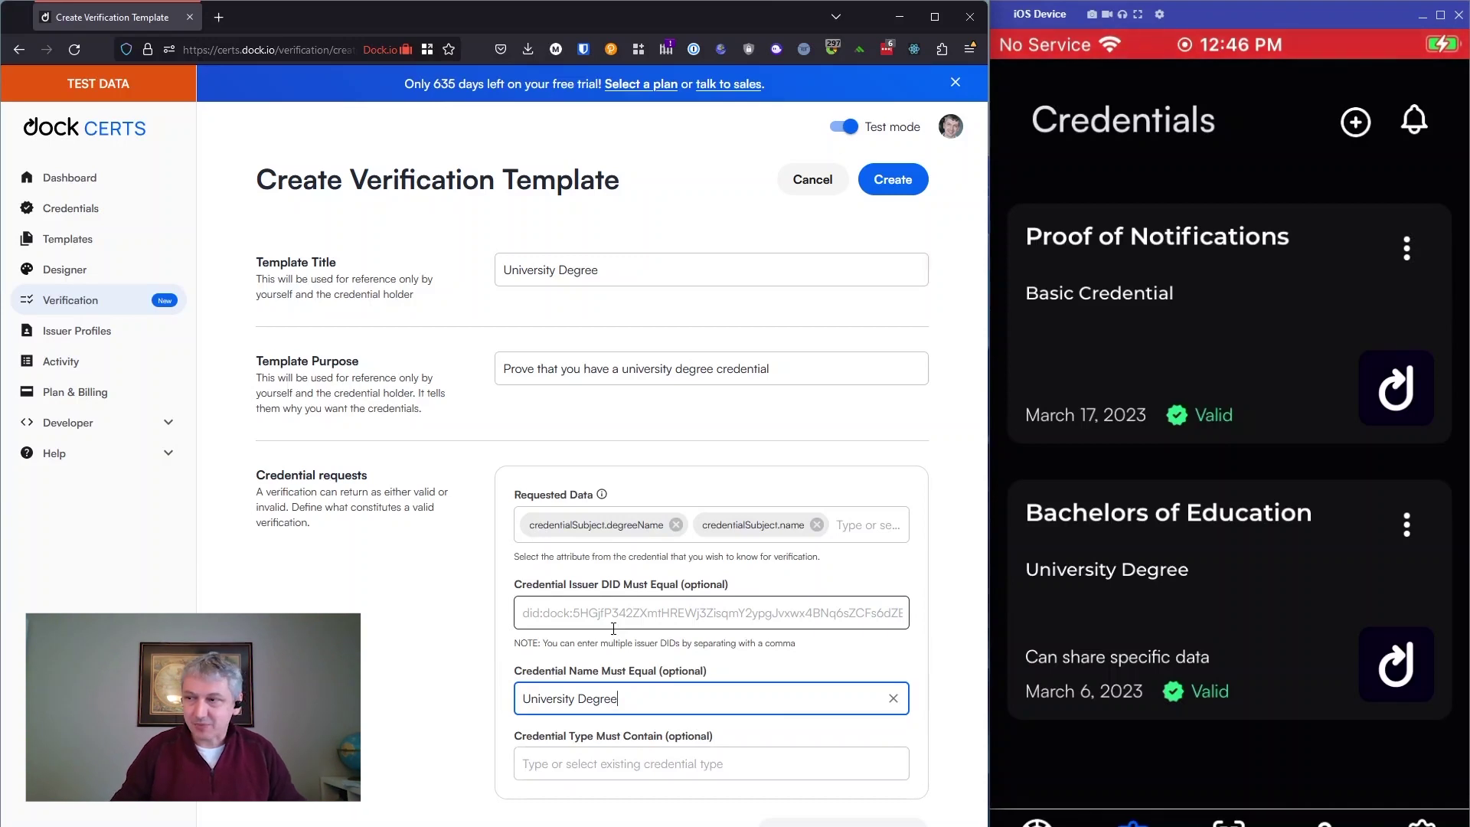
Save the template and generate a verification request QR code for University Degree.
left_click(893, 184)
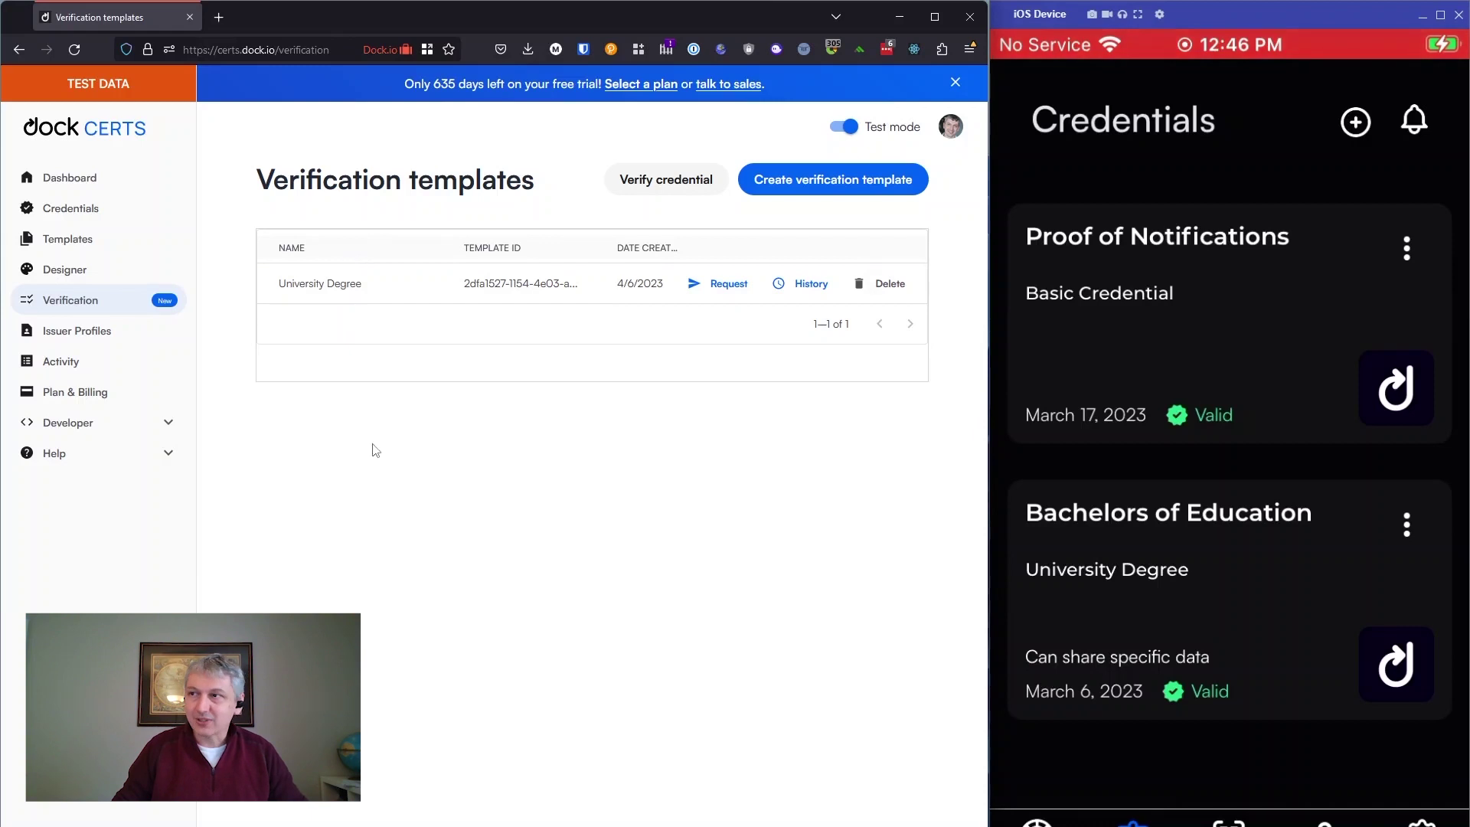
left_click(724, 284)
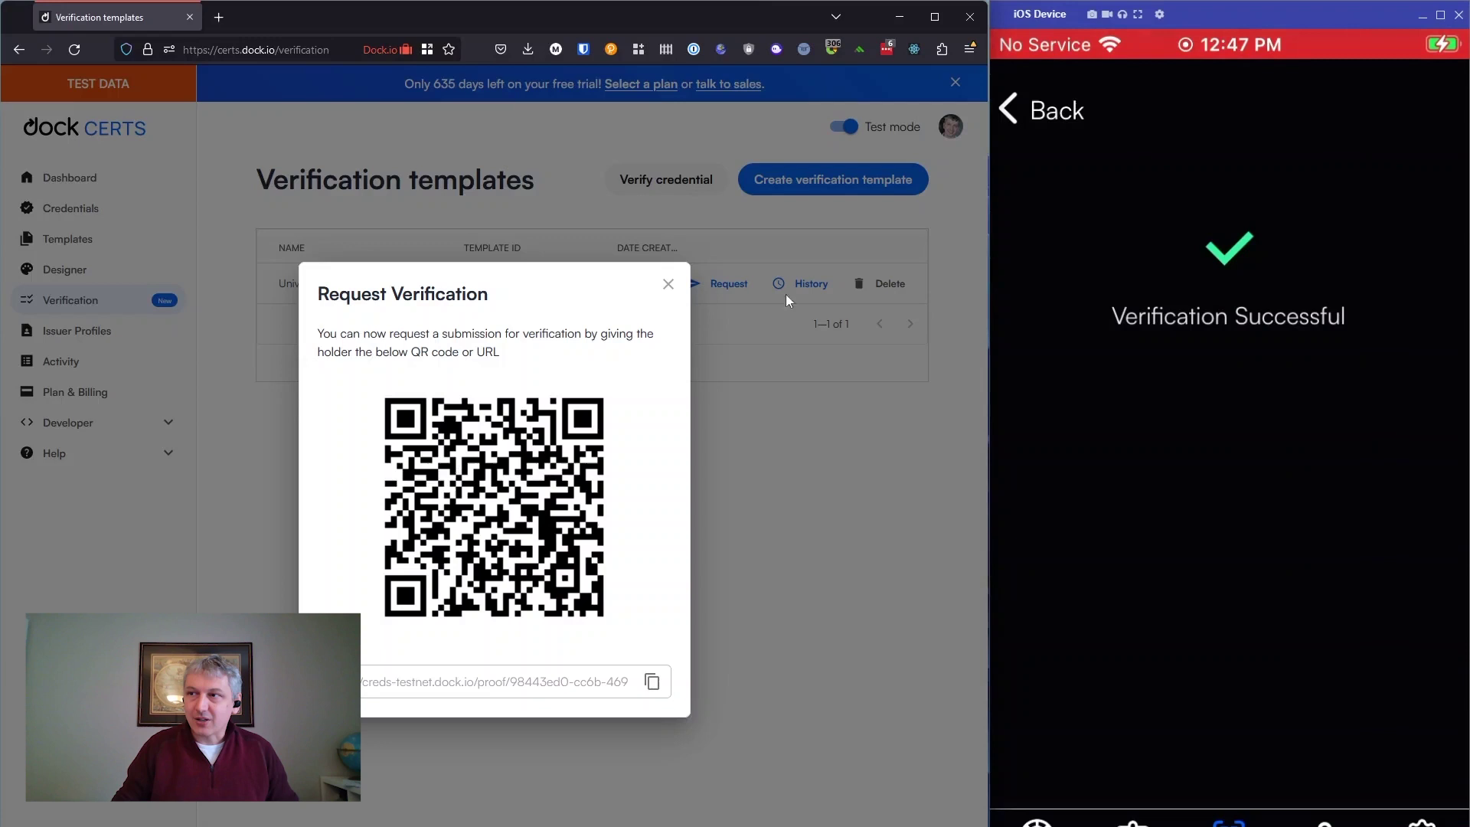
Open the verified request's details from the University Degree verification history.
left_click(668, 287)
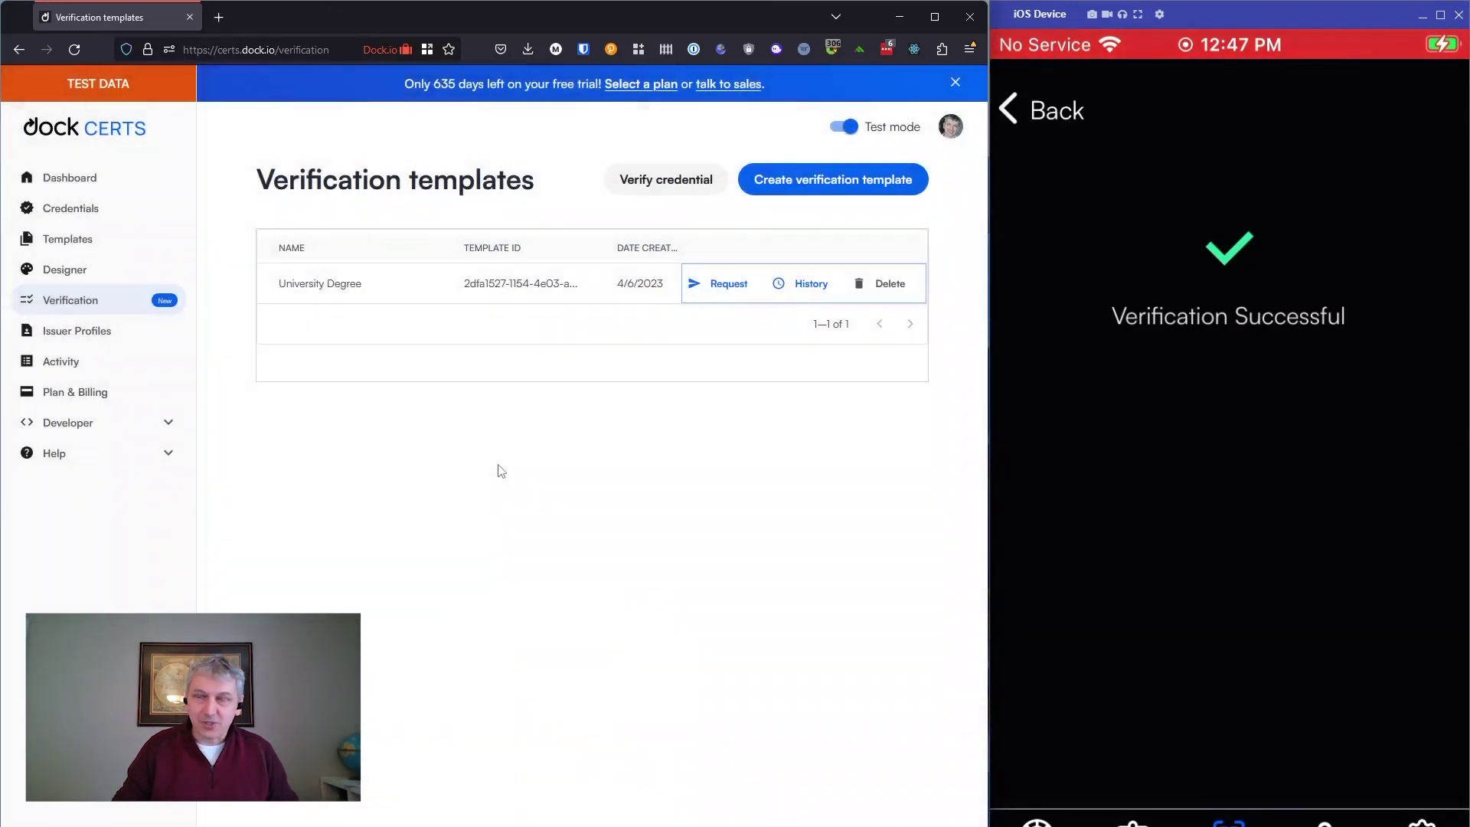
left_click(804, 287)
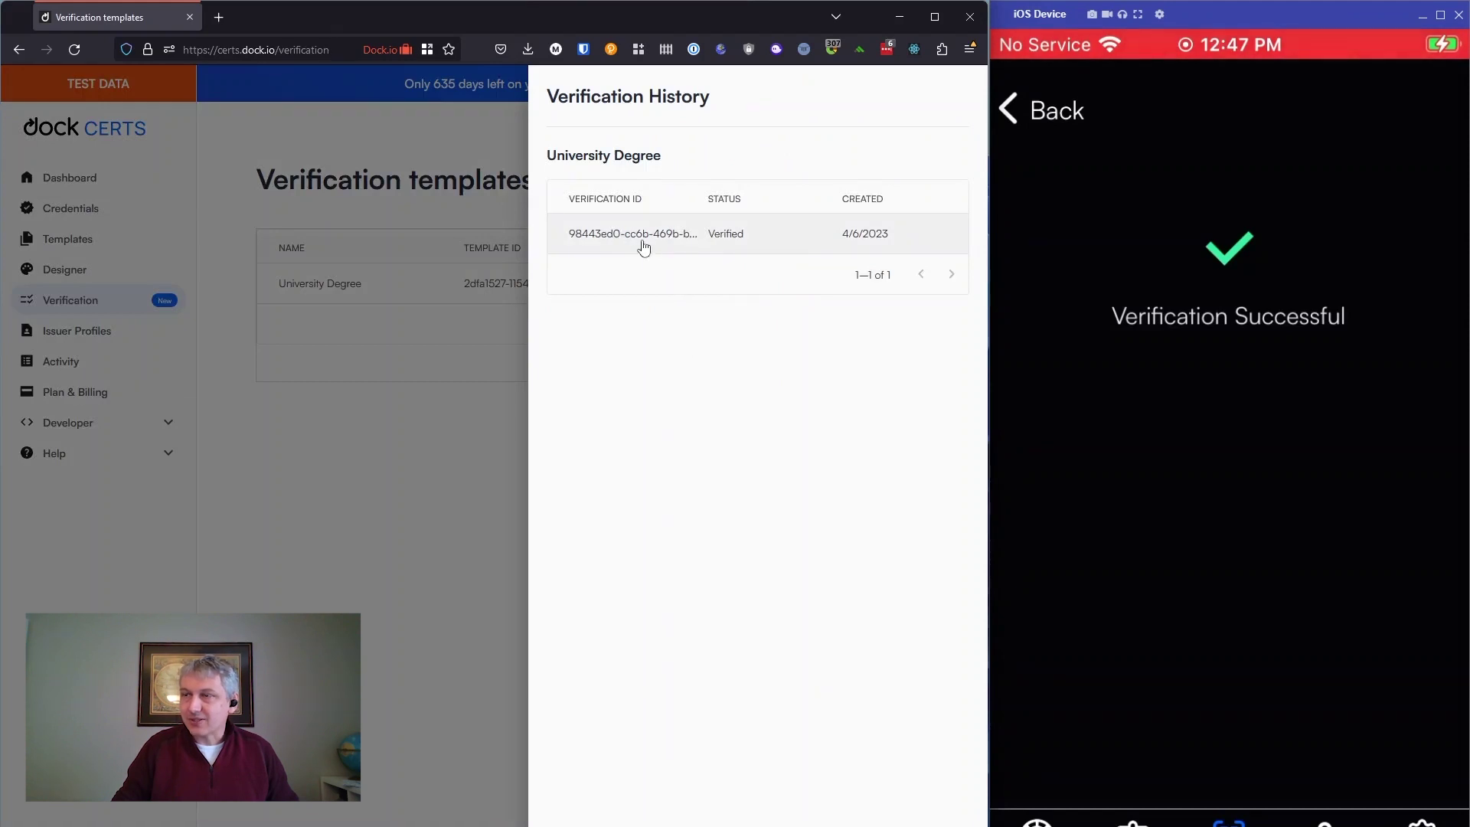
left_click(596, 243)
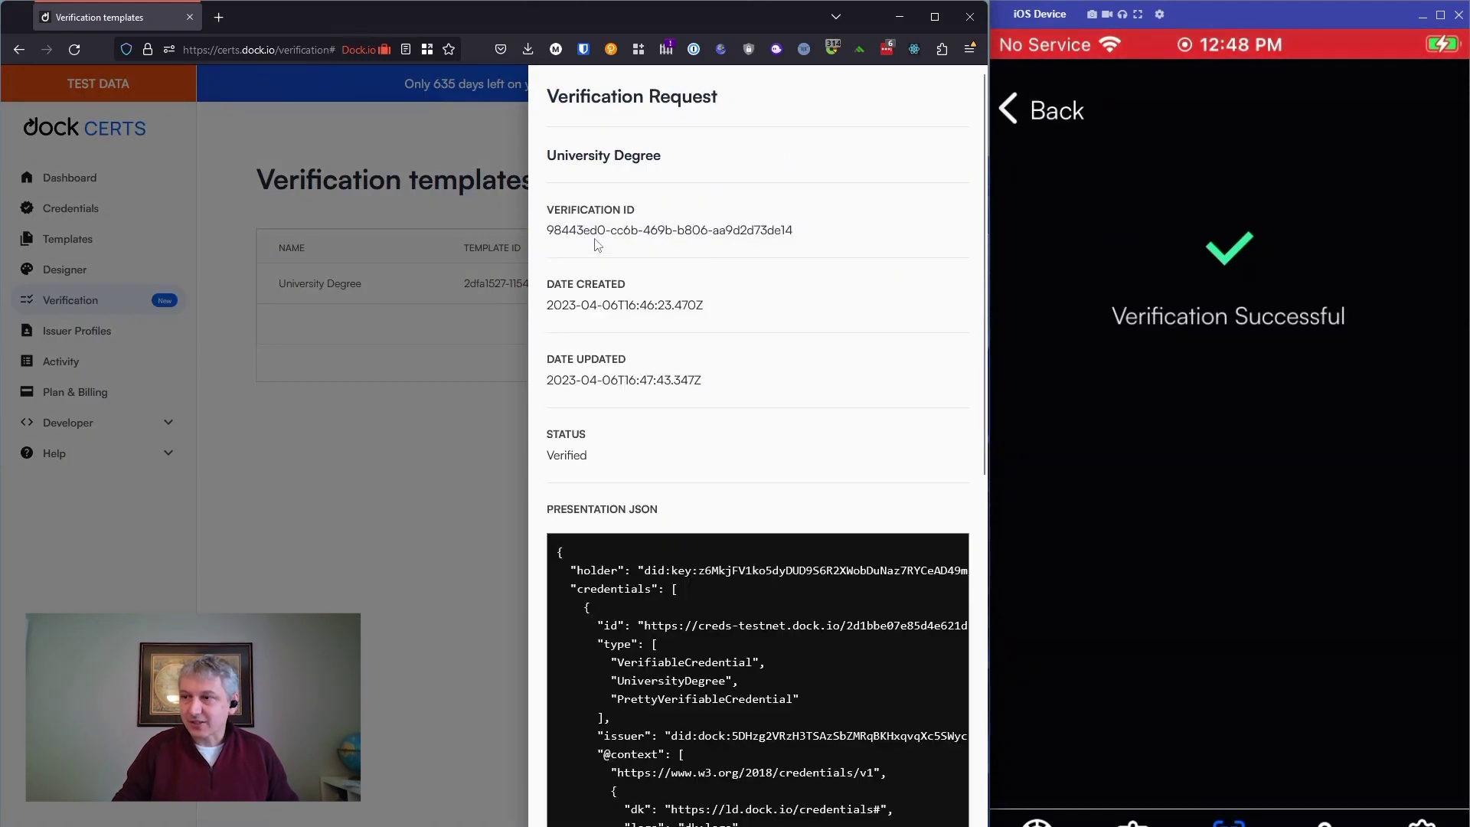
Select the credentialSubject block in the Presentation JSON.
scroll(667, 337, "down", 1)
scroll(669, 337, "down", 4)
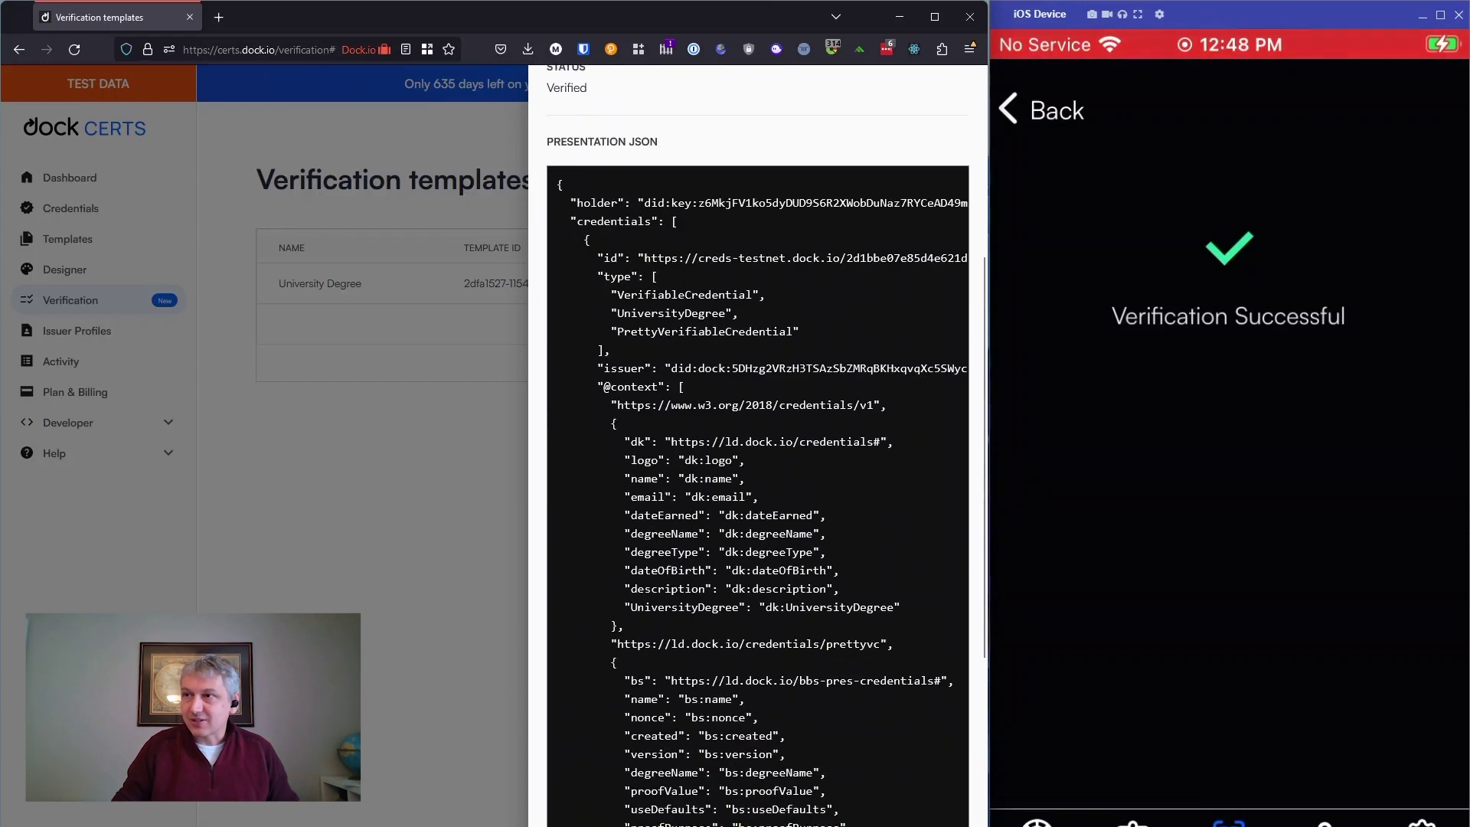
scroll(573, 230, "down", 3)
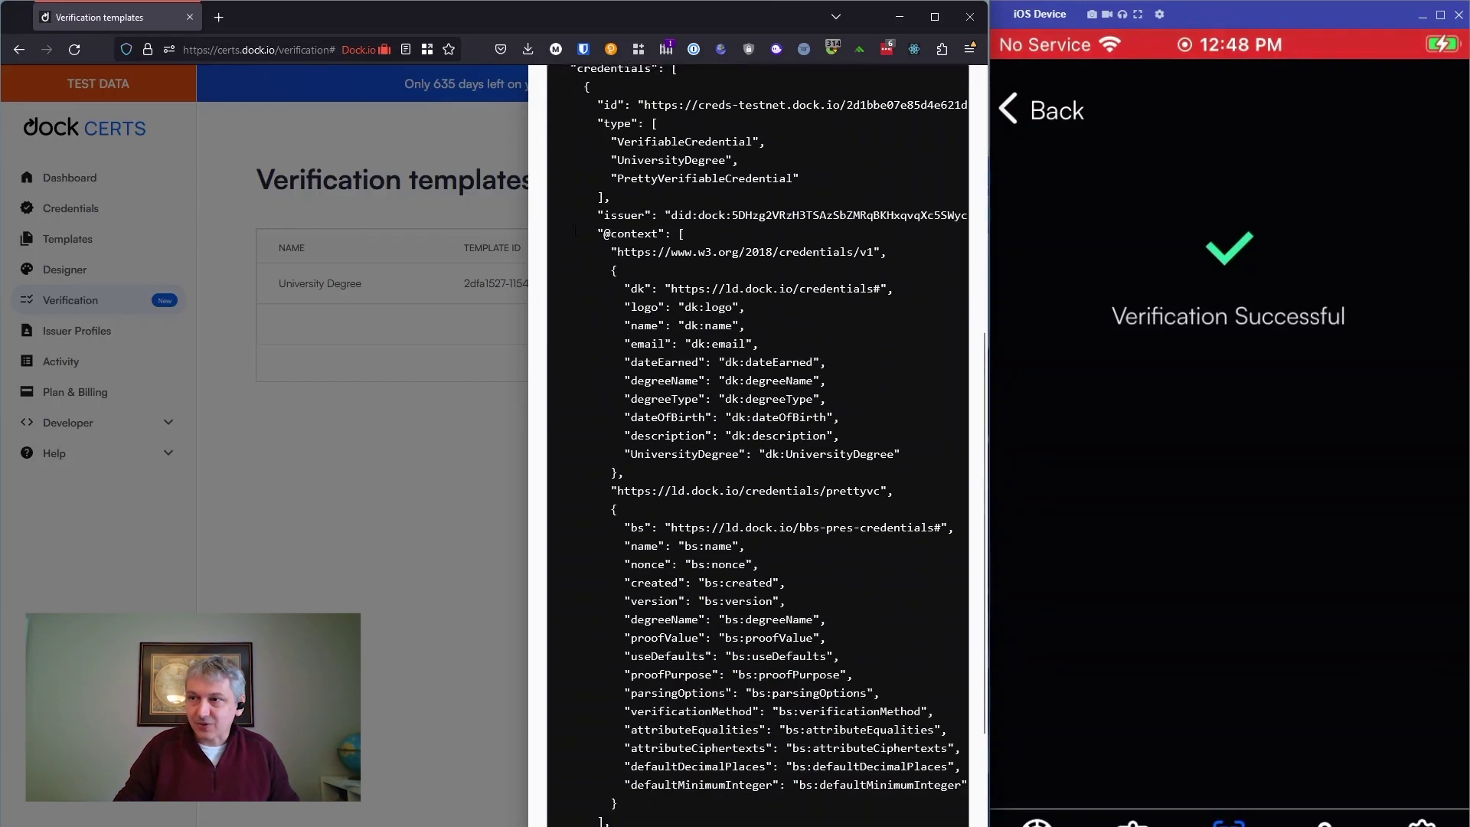
scroll(587, 377, "down", 2)
scroll(587, 377, "up", 1)
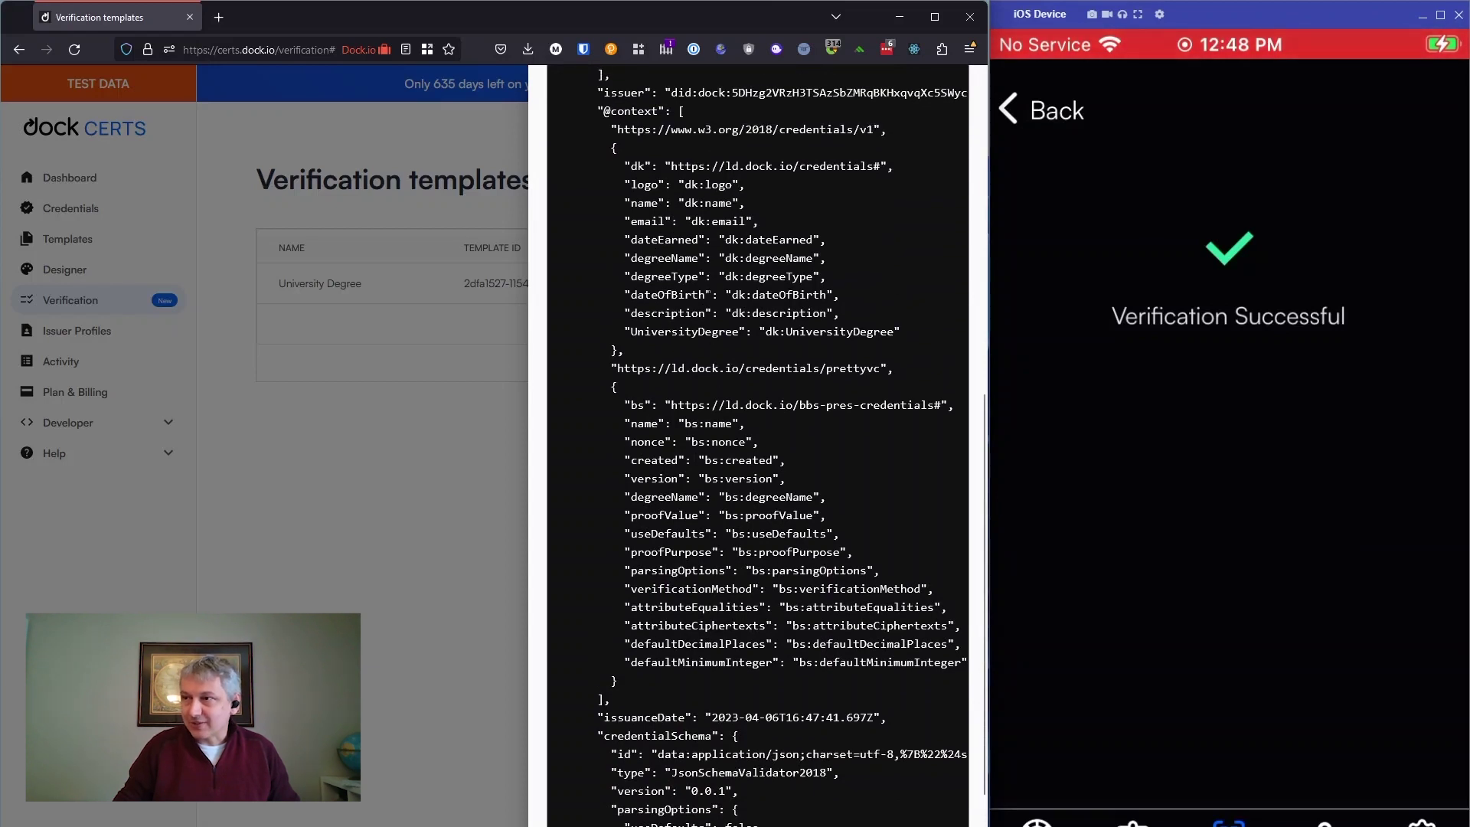
scroll(642, 403, "down", 3)
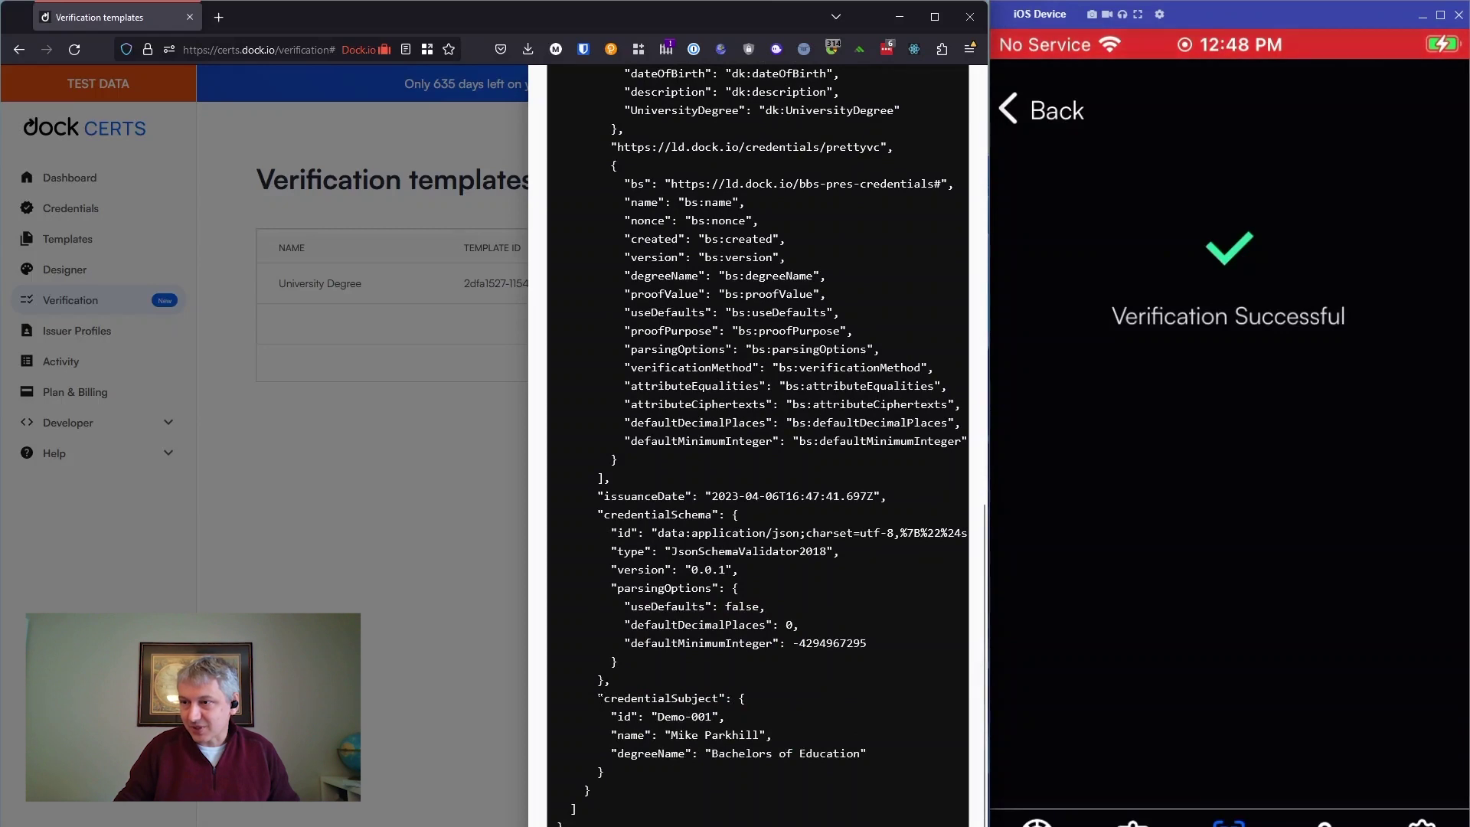
left_click_drag(597, 698, 861, 768)
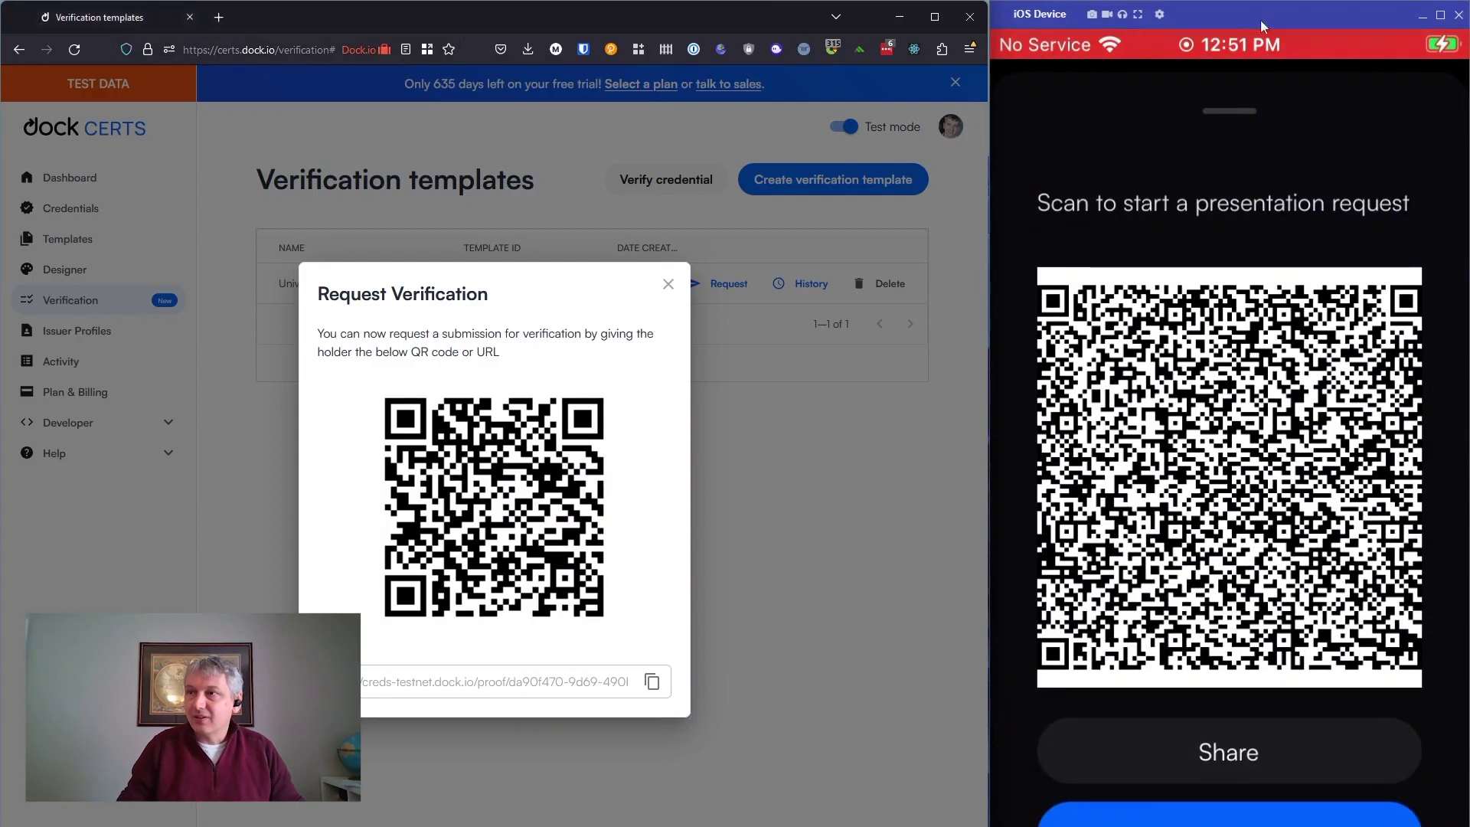
Close the web Request Verification QR dialog.
left_click(668, 285)
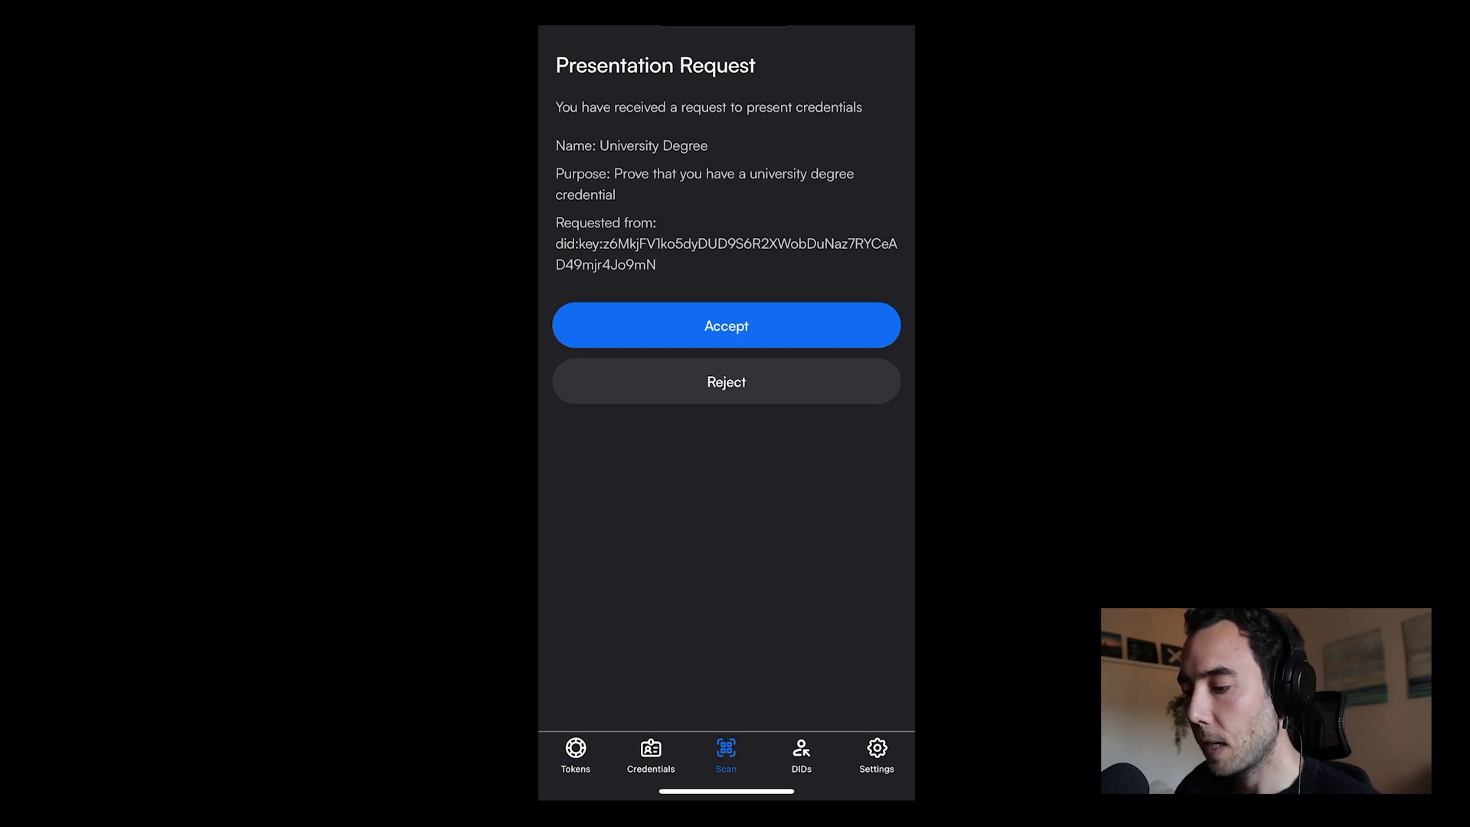
Accept the request, choose Bachelors of Education, and share Name, Degree Name and Degree Type.
left_click(726, 326)
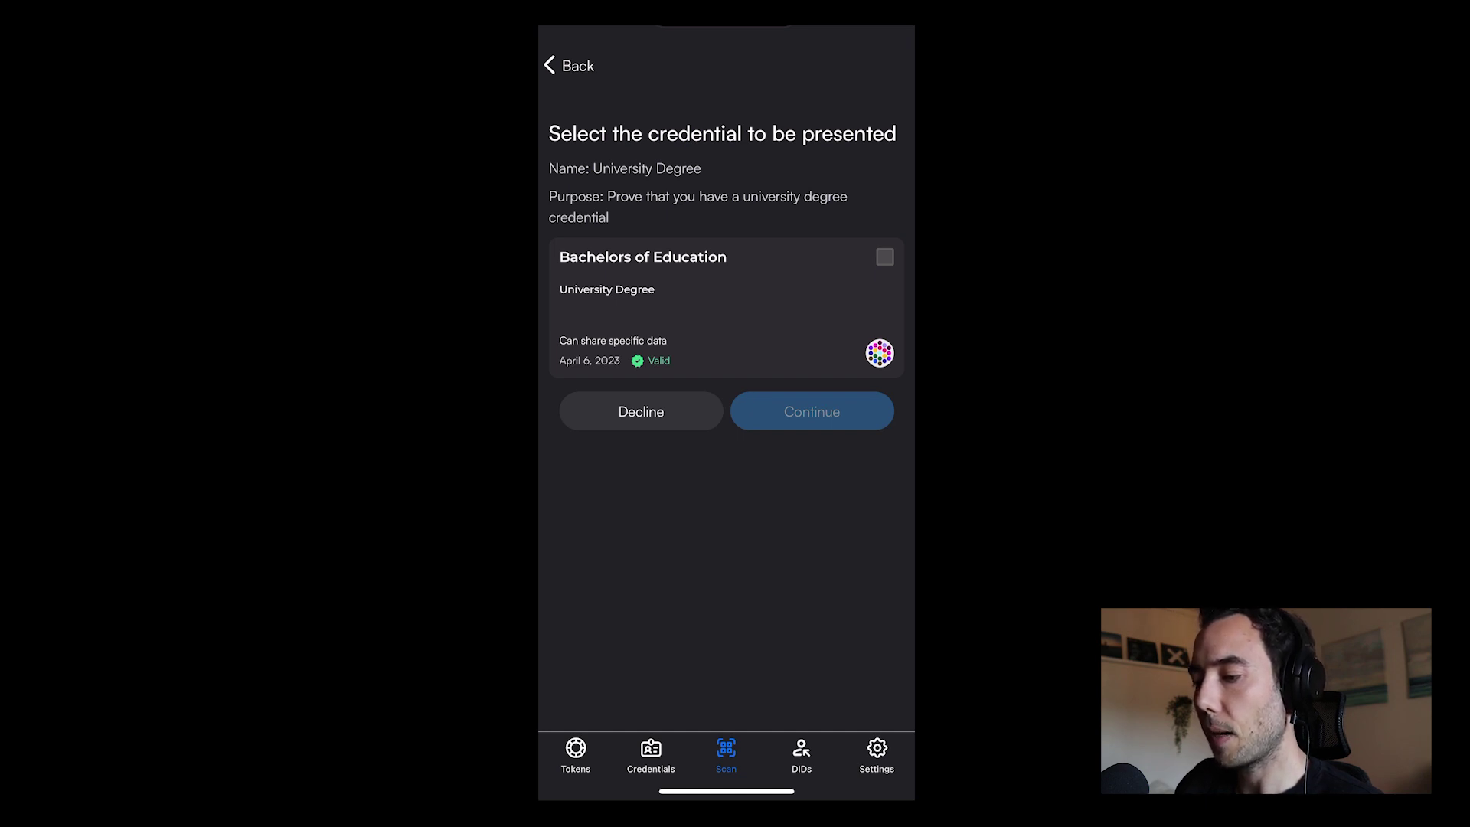
left_click(884, 257)
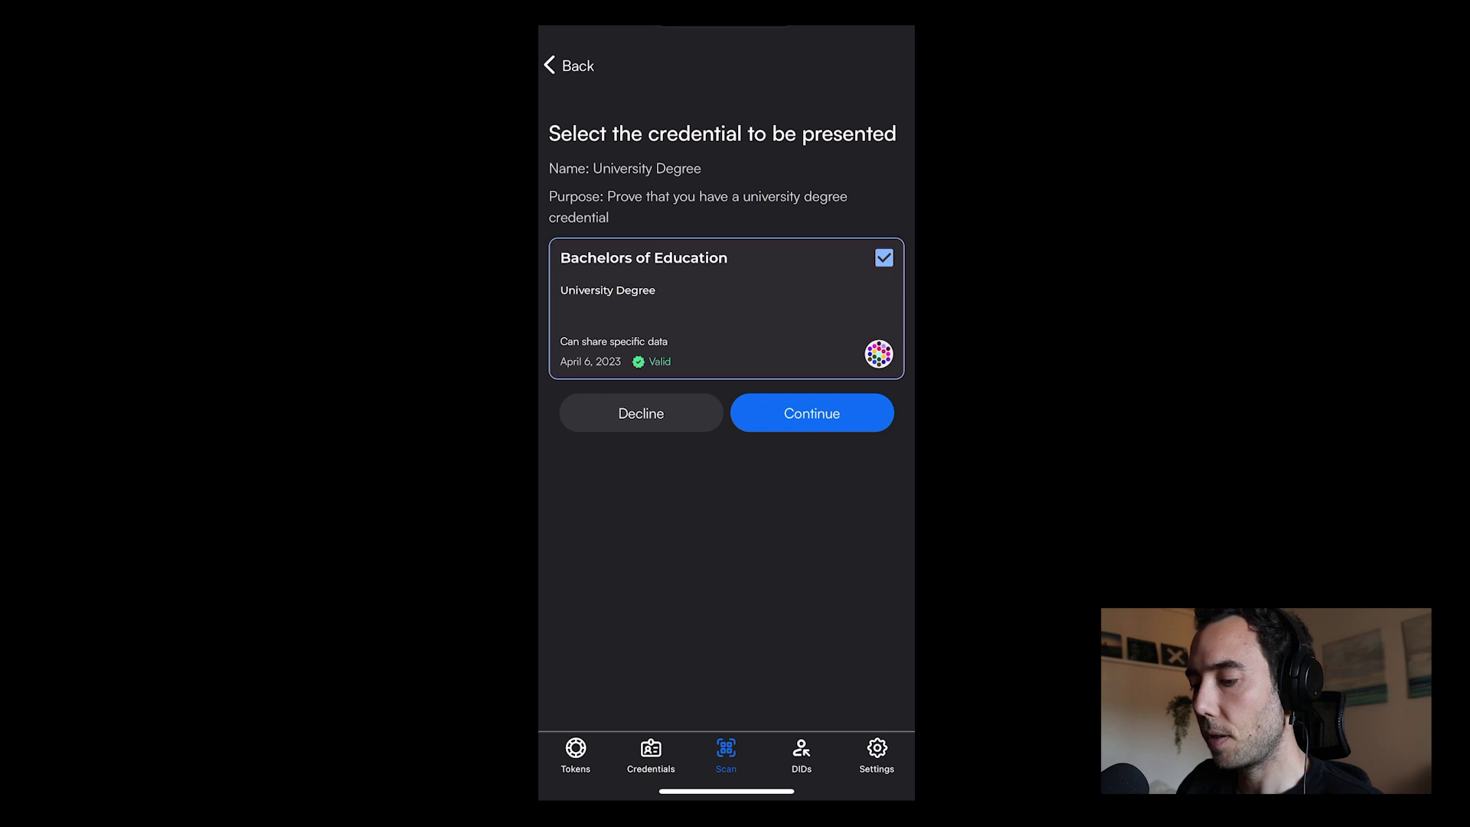
left_click(811, 413)
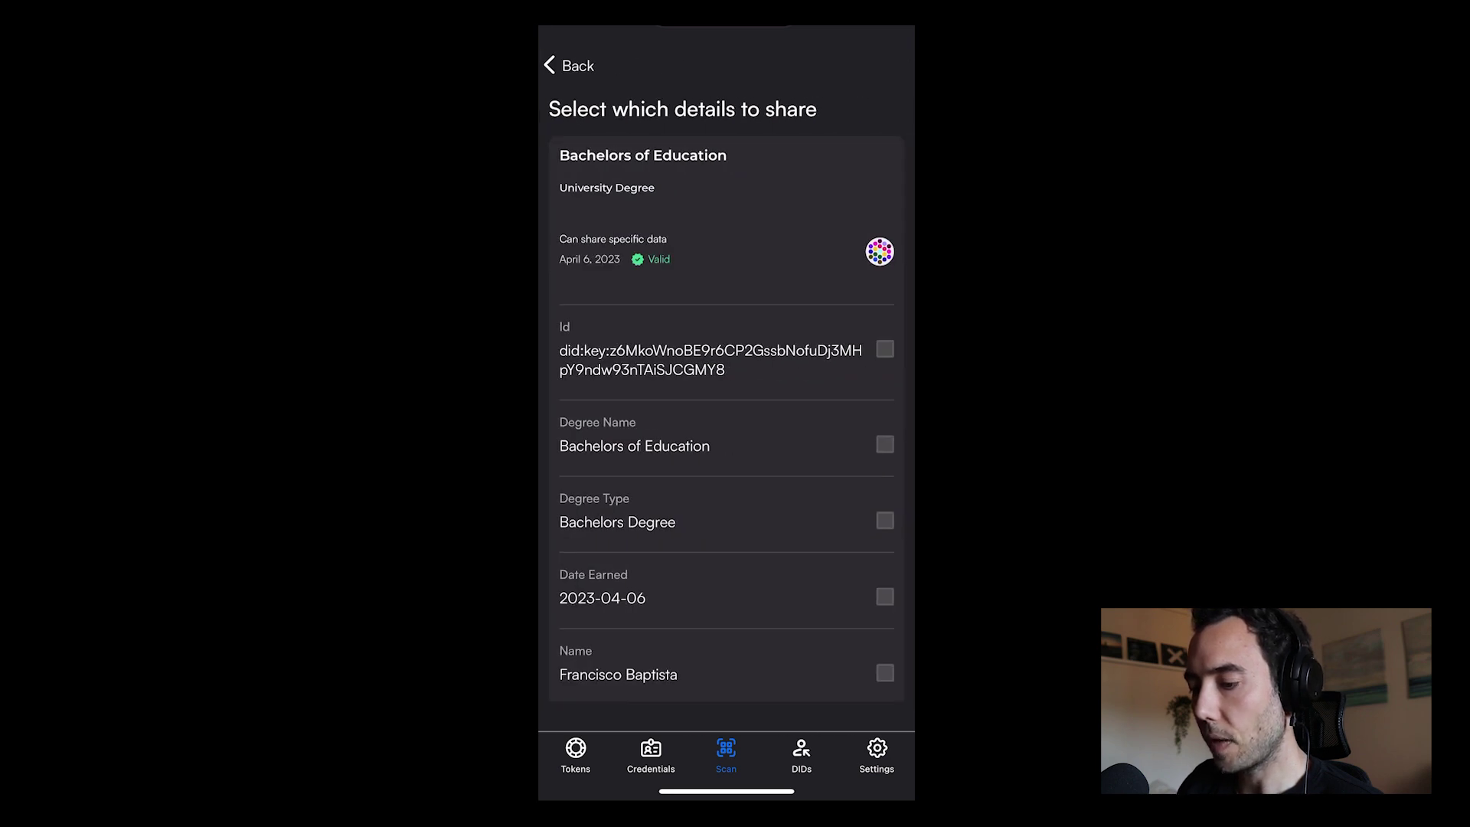
scroll(725, 421, "down", 2)
scroll(726, 421, "down", 2)
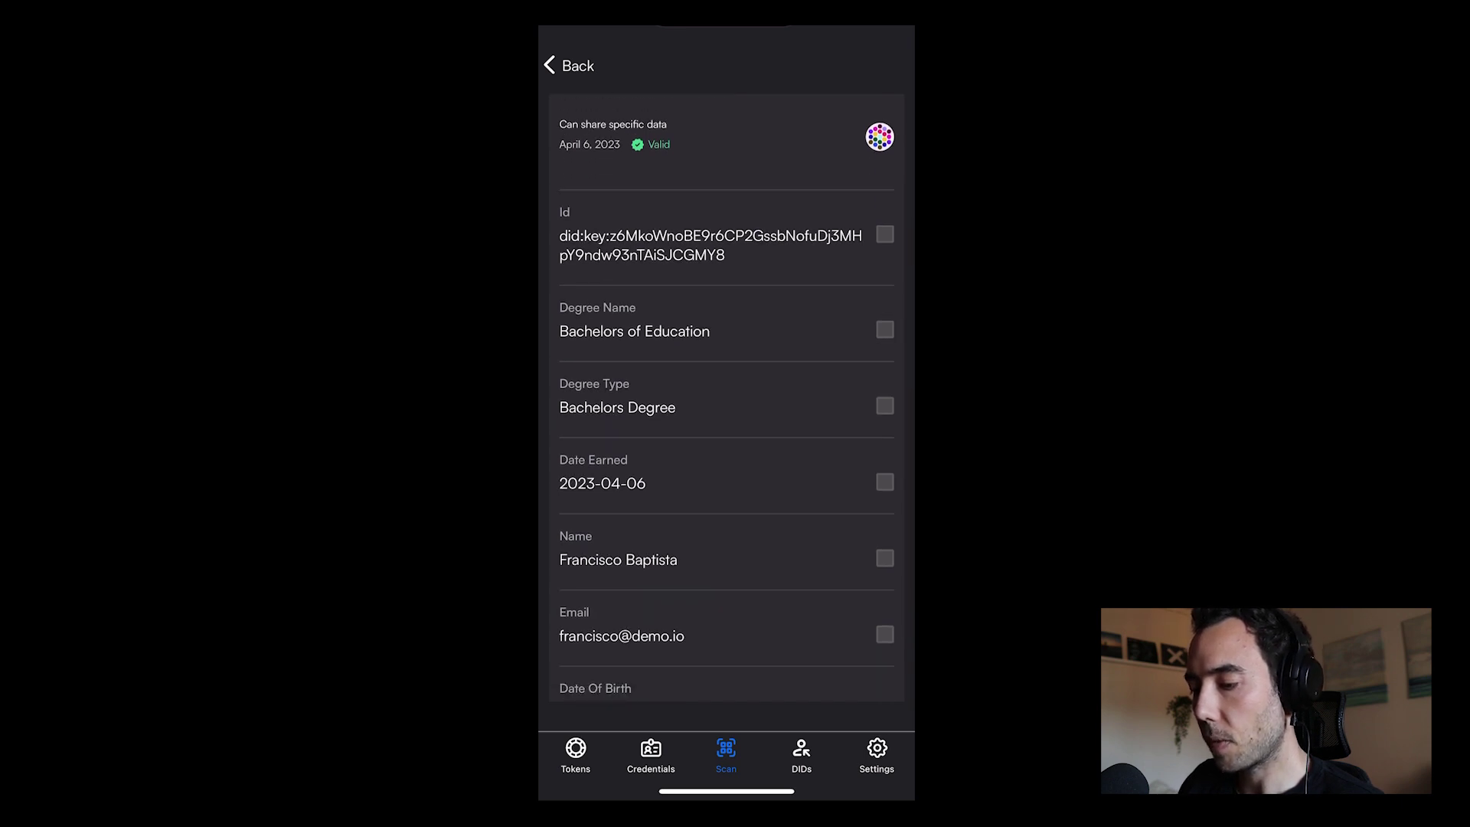
left_click(885, 559)
left_click(884, 329)
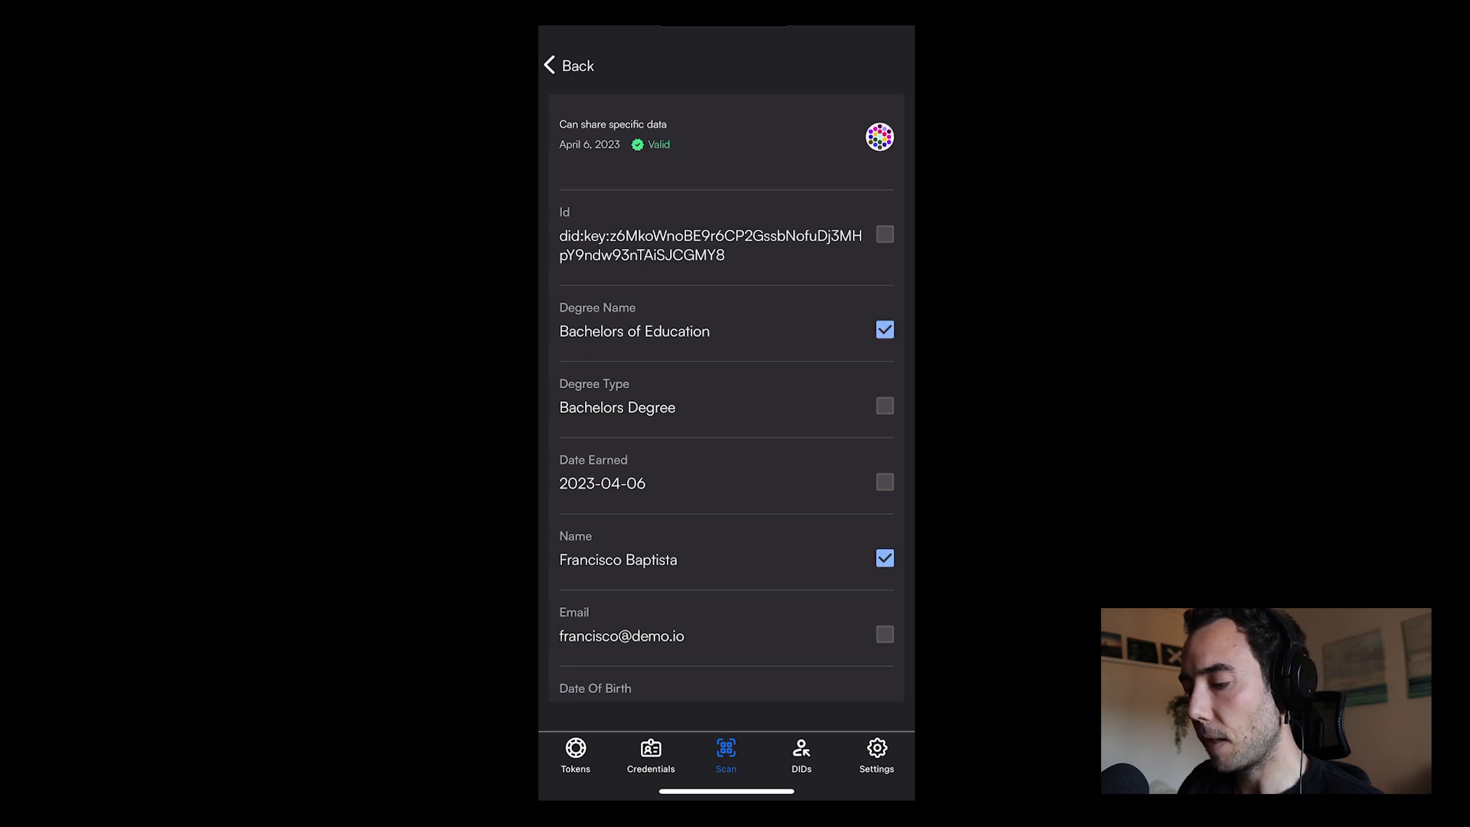
left_click(884, 406)
Present as the Default DID and send the presentation for verification.
scroll(726, 404, "down", 2)
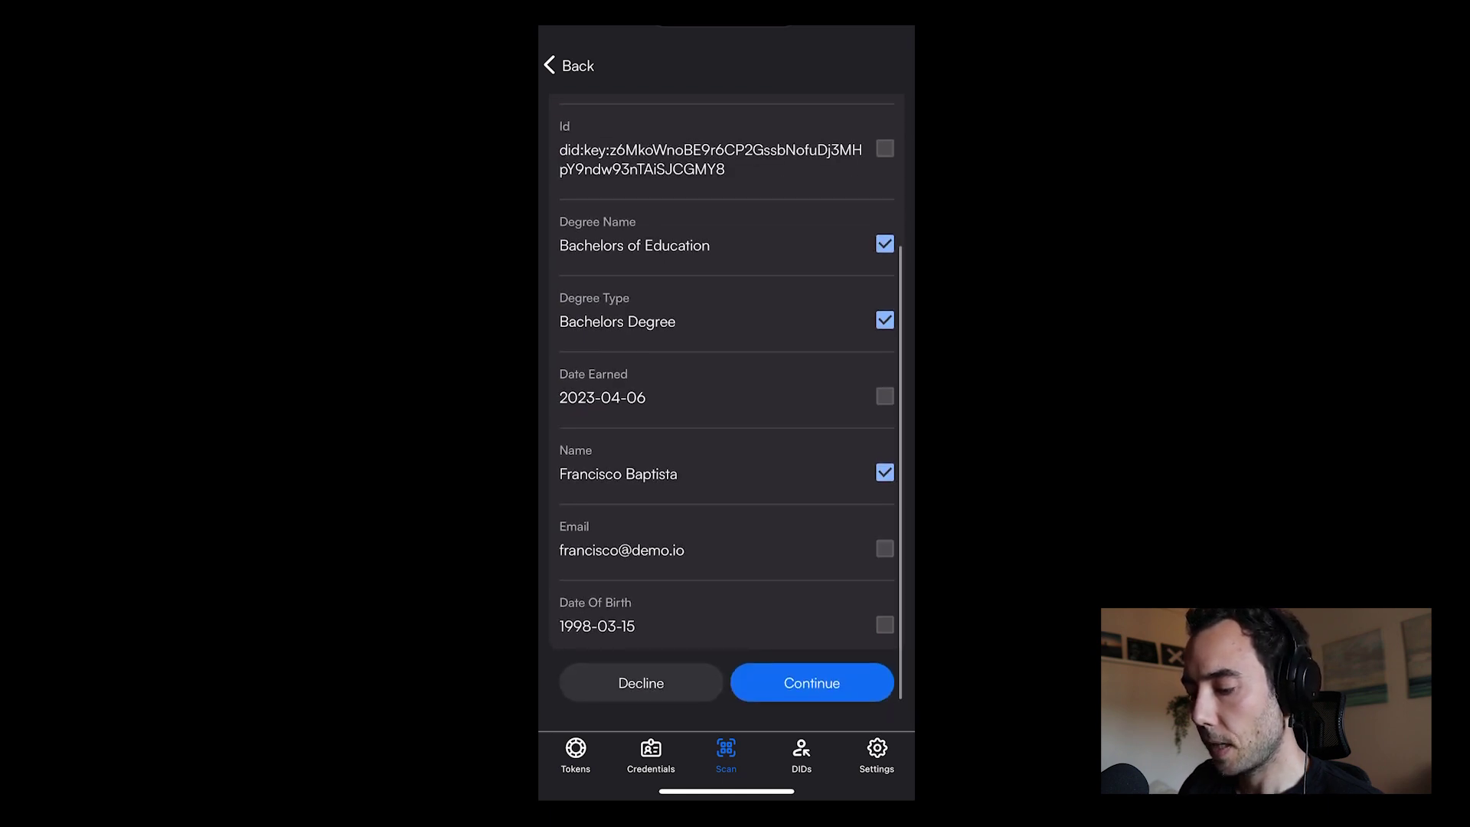
left_click(812, 683)
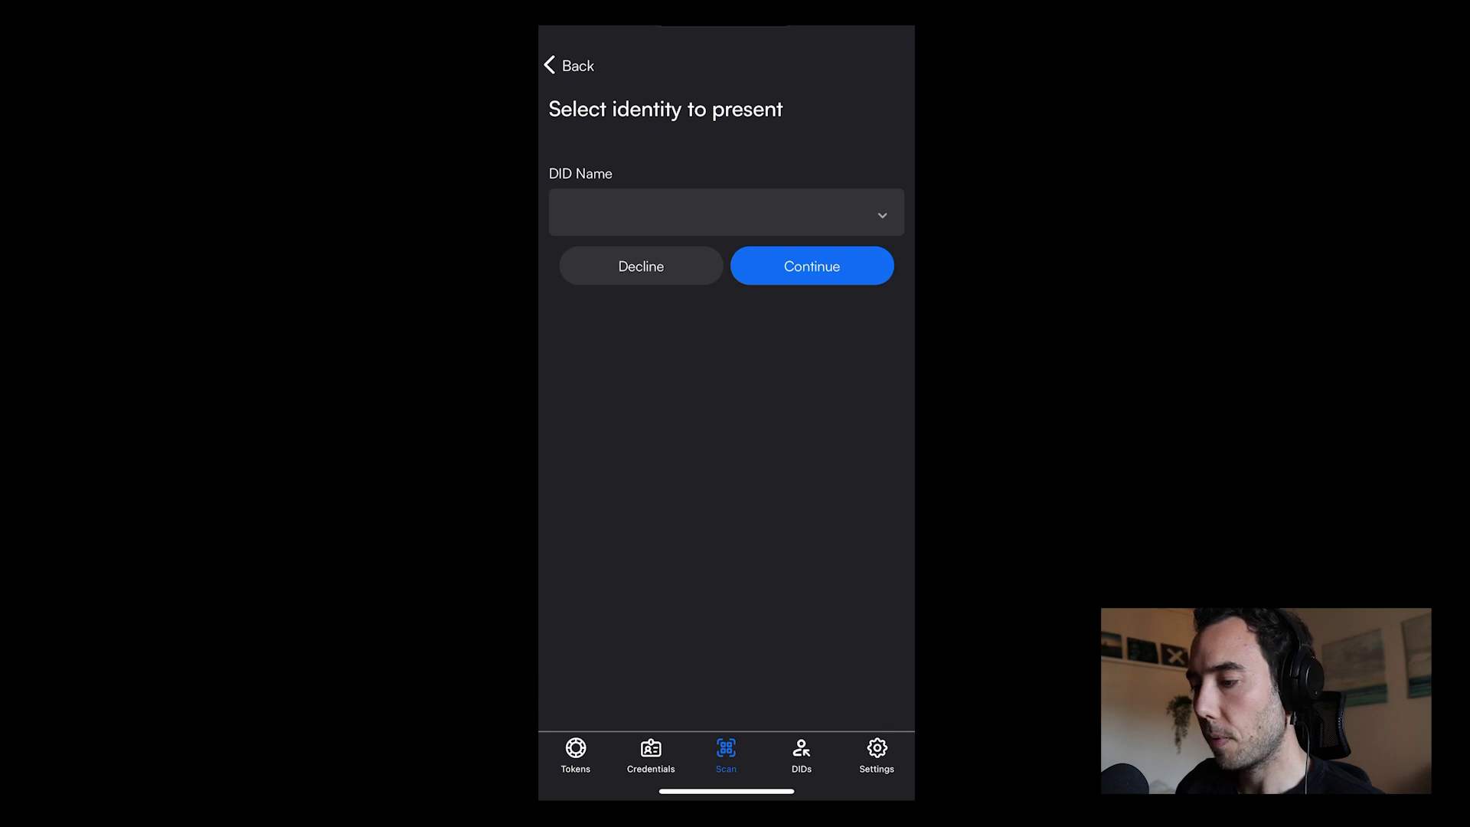
left_click(726, 212)
left_click(722, 729)
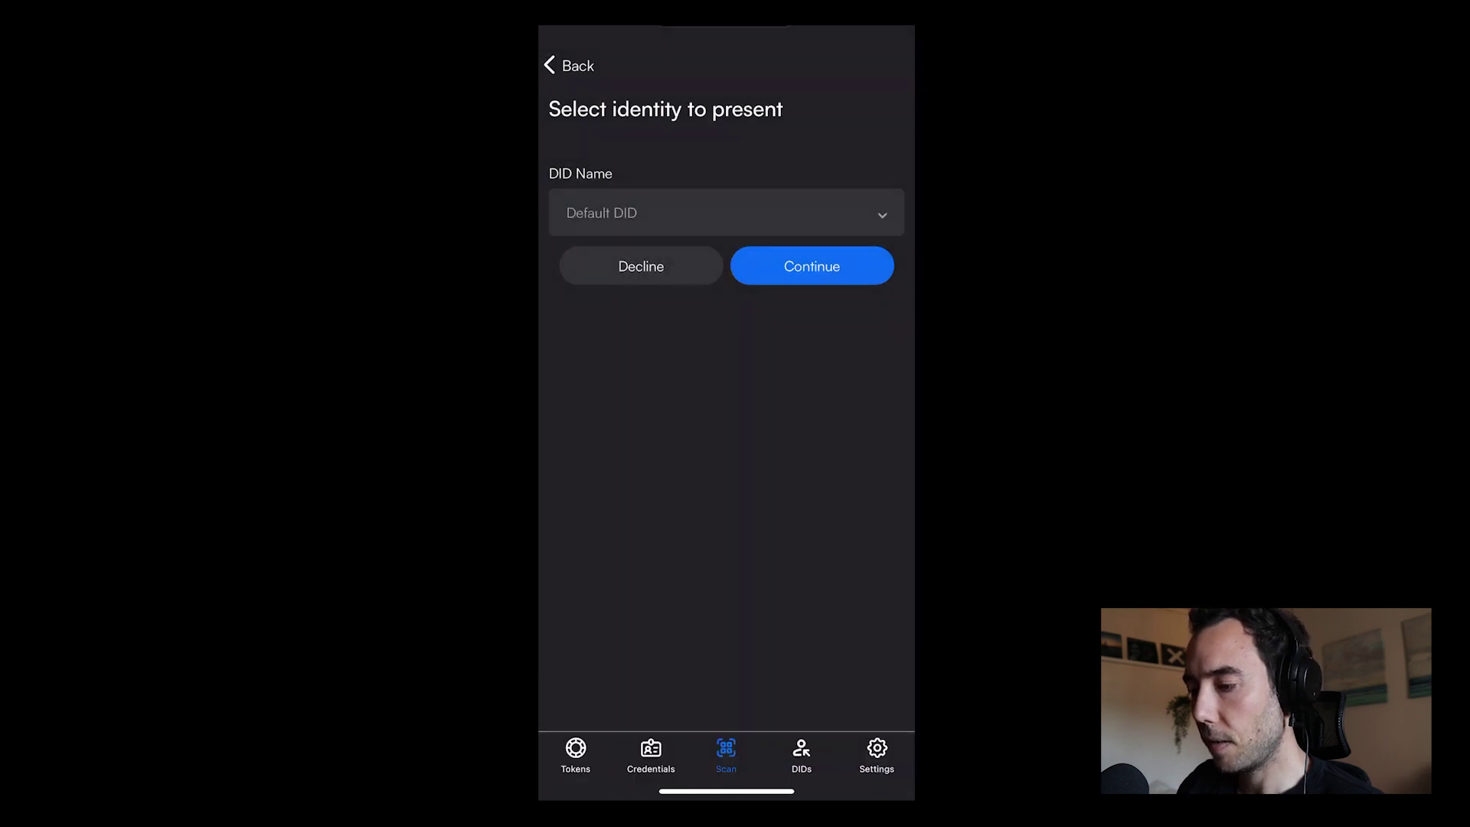
left_click(811, 266)
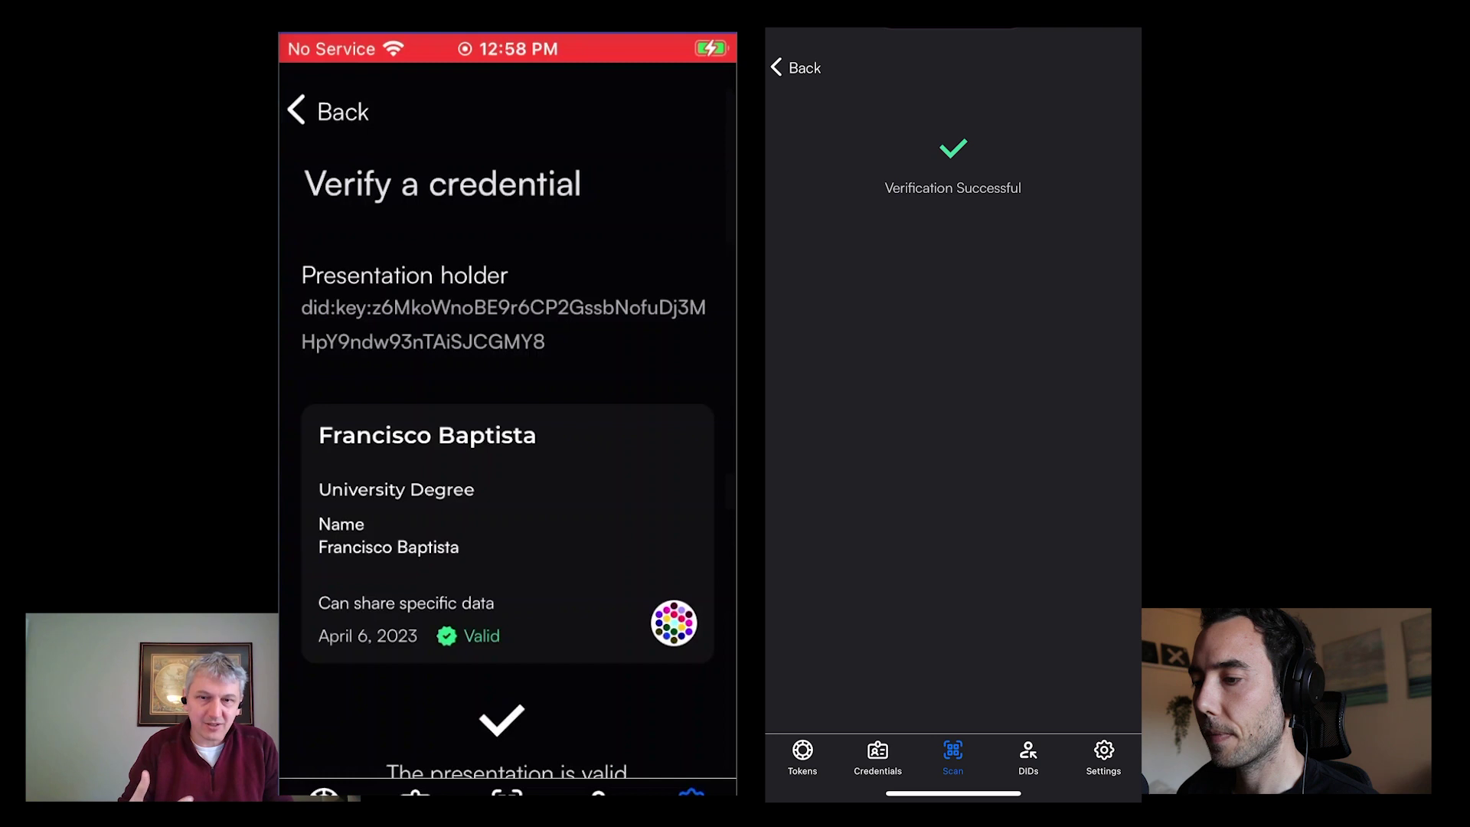
Scroll the verifier phone's screen to see 'The presentation is valid'.
scroll(506, 459, "down", 1)
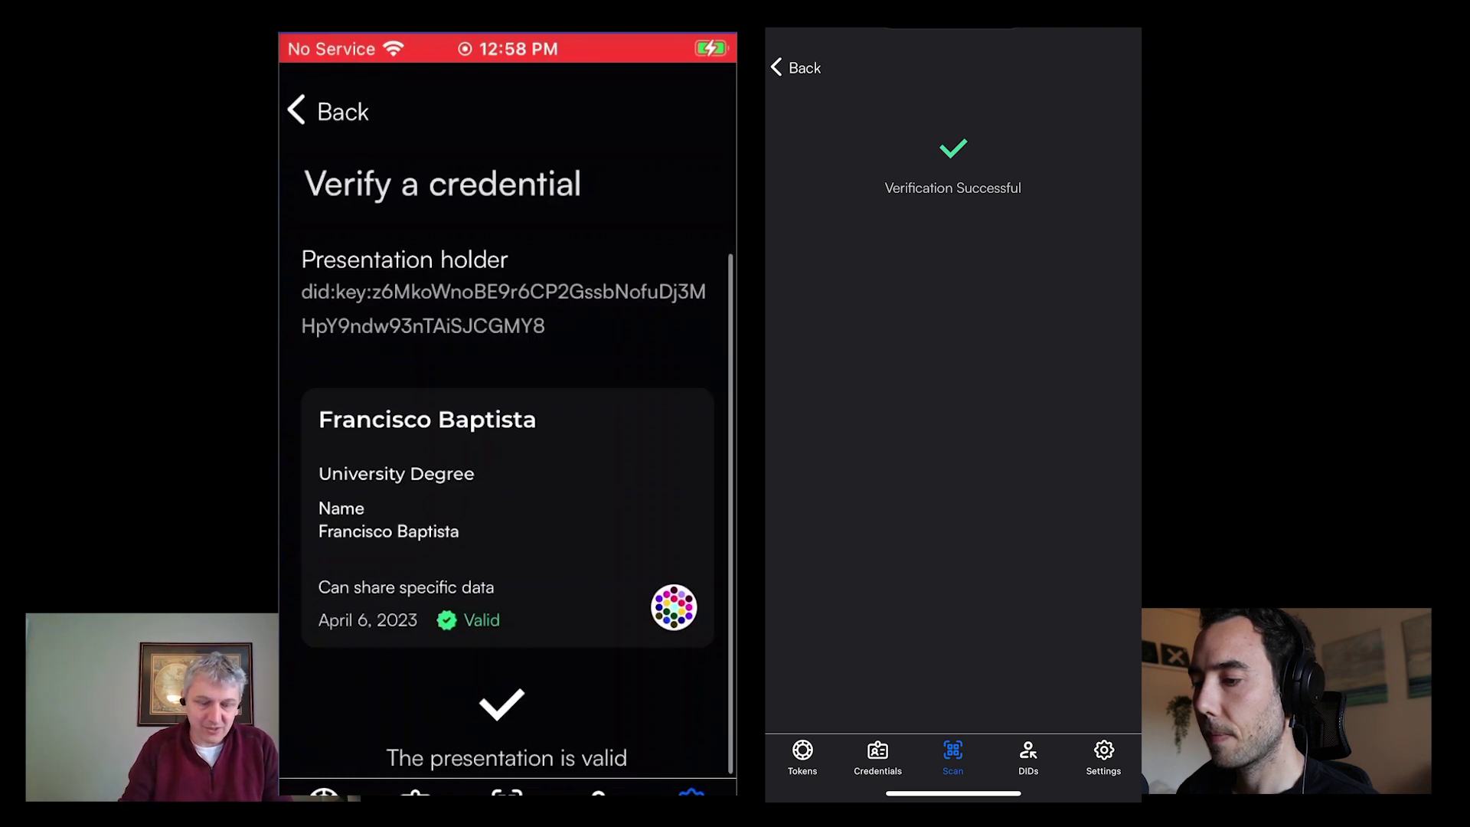